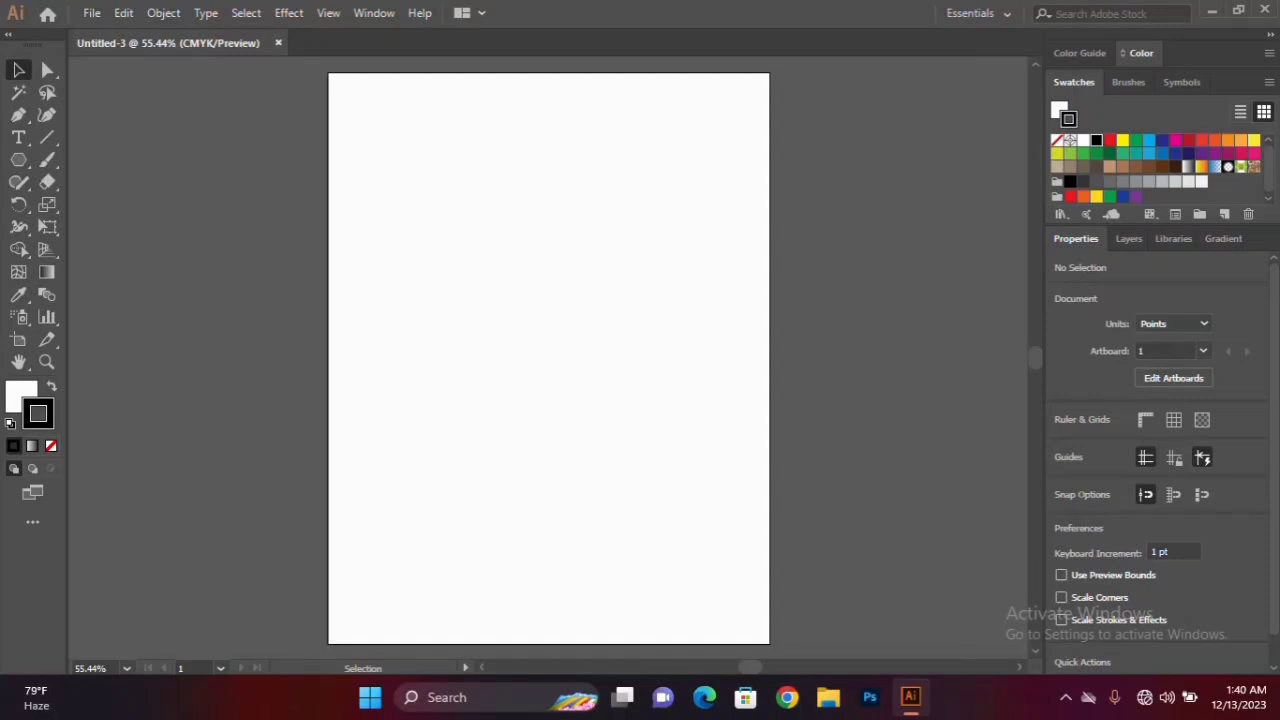
scroll(551, 286, up, 1)
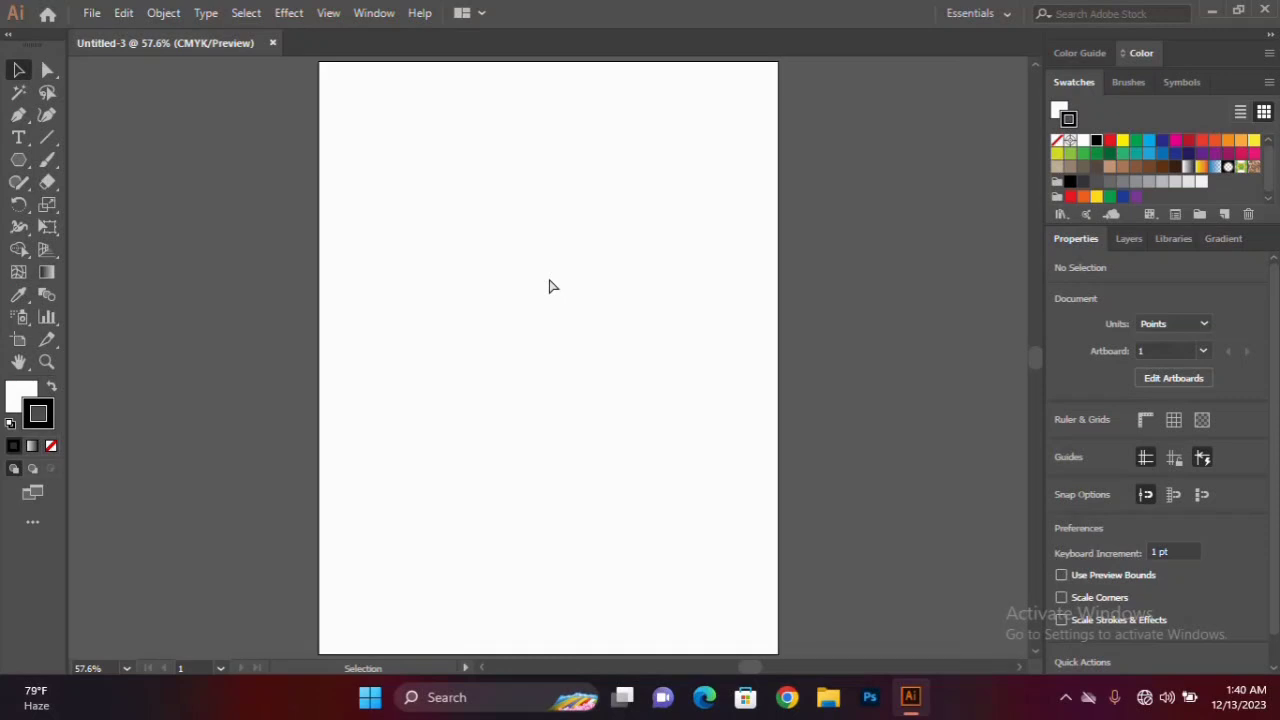
key(a)
key(ctrl+plus)
key(ctrl+plus)
key(ctrl+plus)
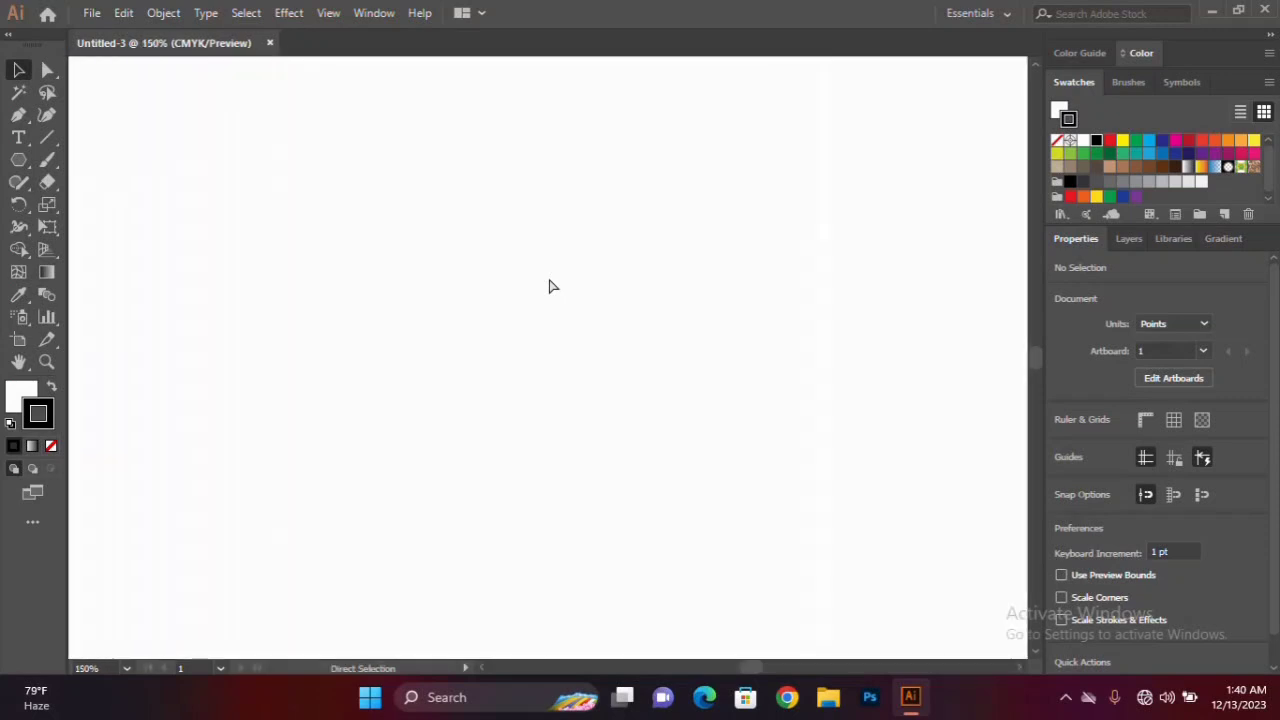
key(ctrl+minus)
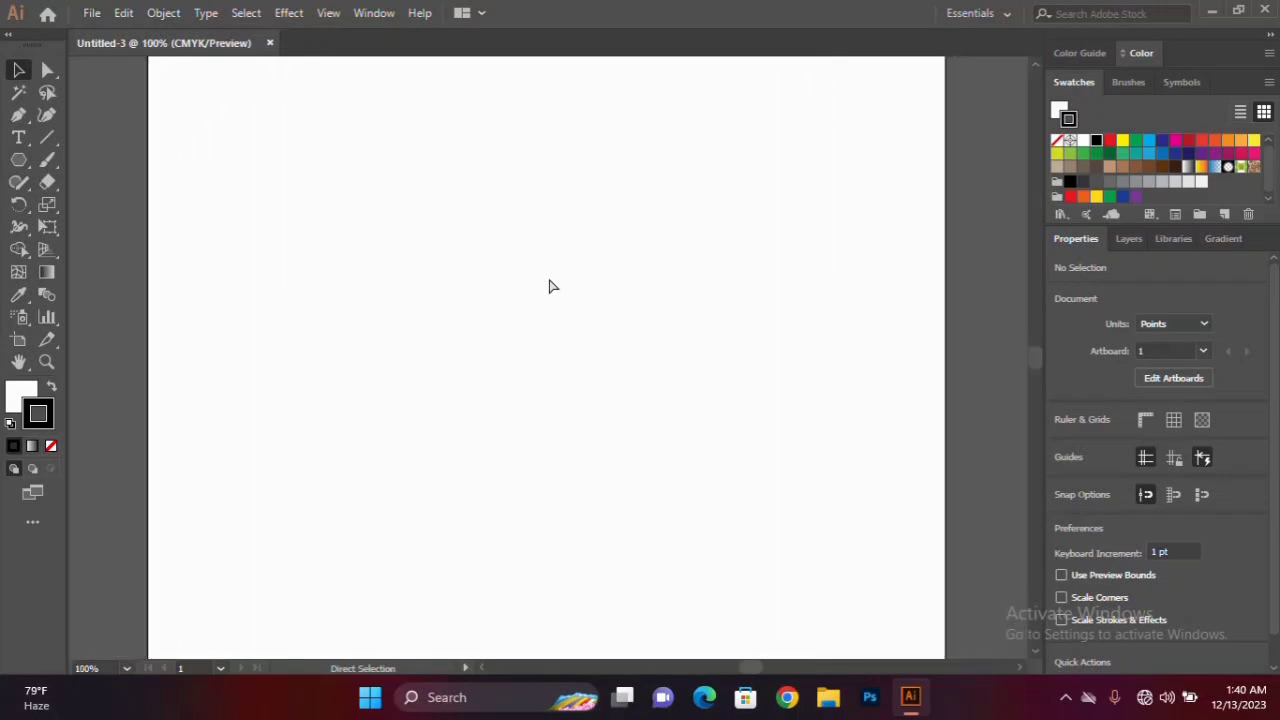
key(ctrl+minus)
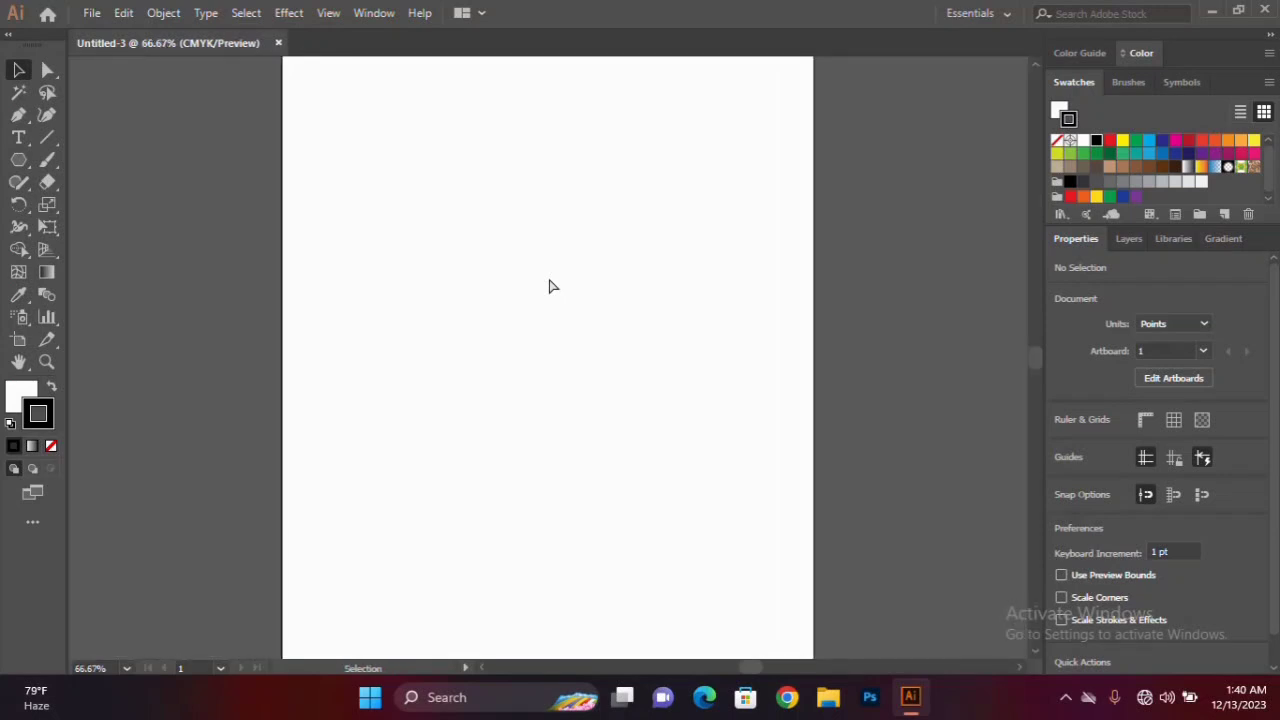
key(ctrl+0)
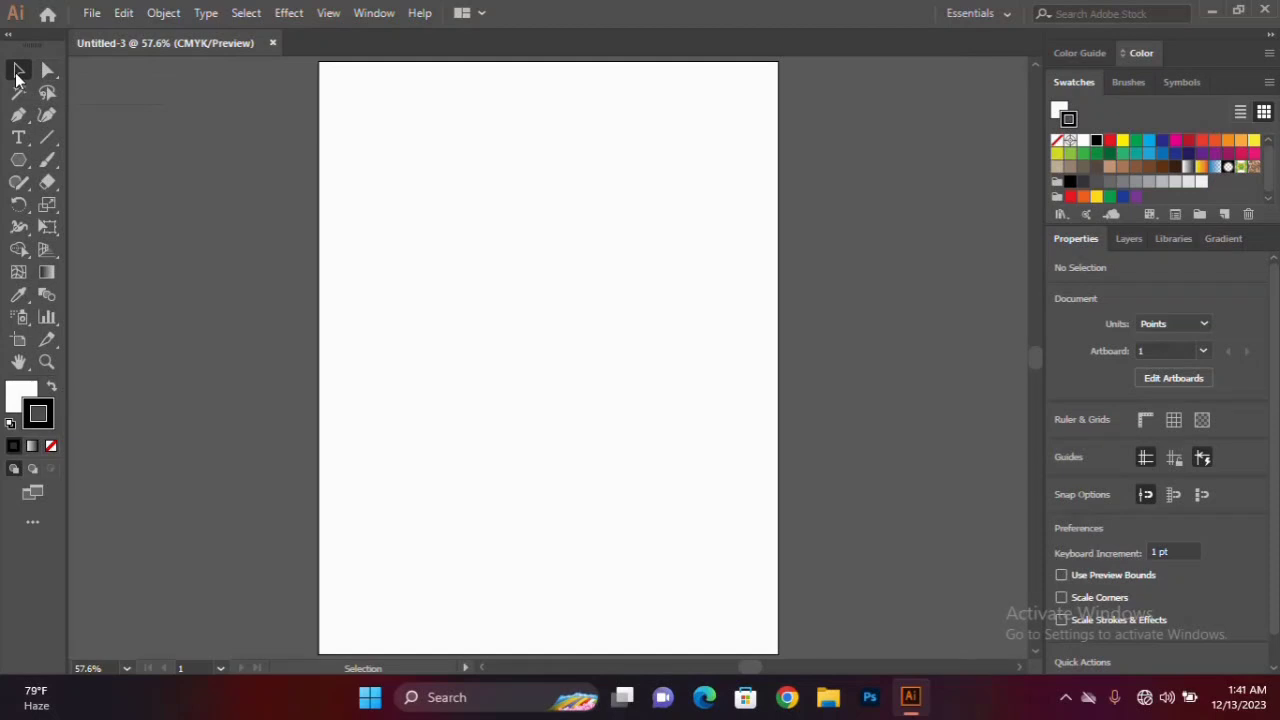
Step: Draw a square of about 164 × 164 pt in the upper-left part of the artboard with the Rectangle tool
click(19, 165)
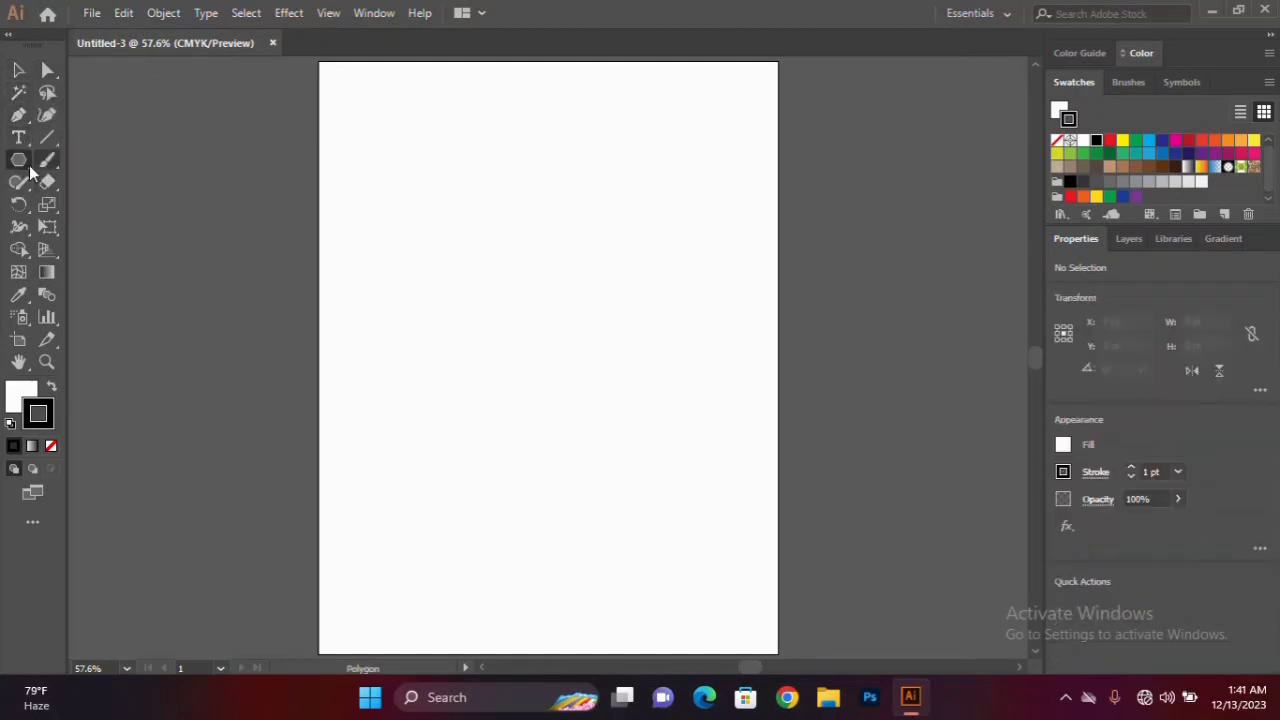
right_click(20, 163)
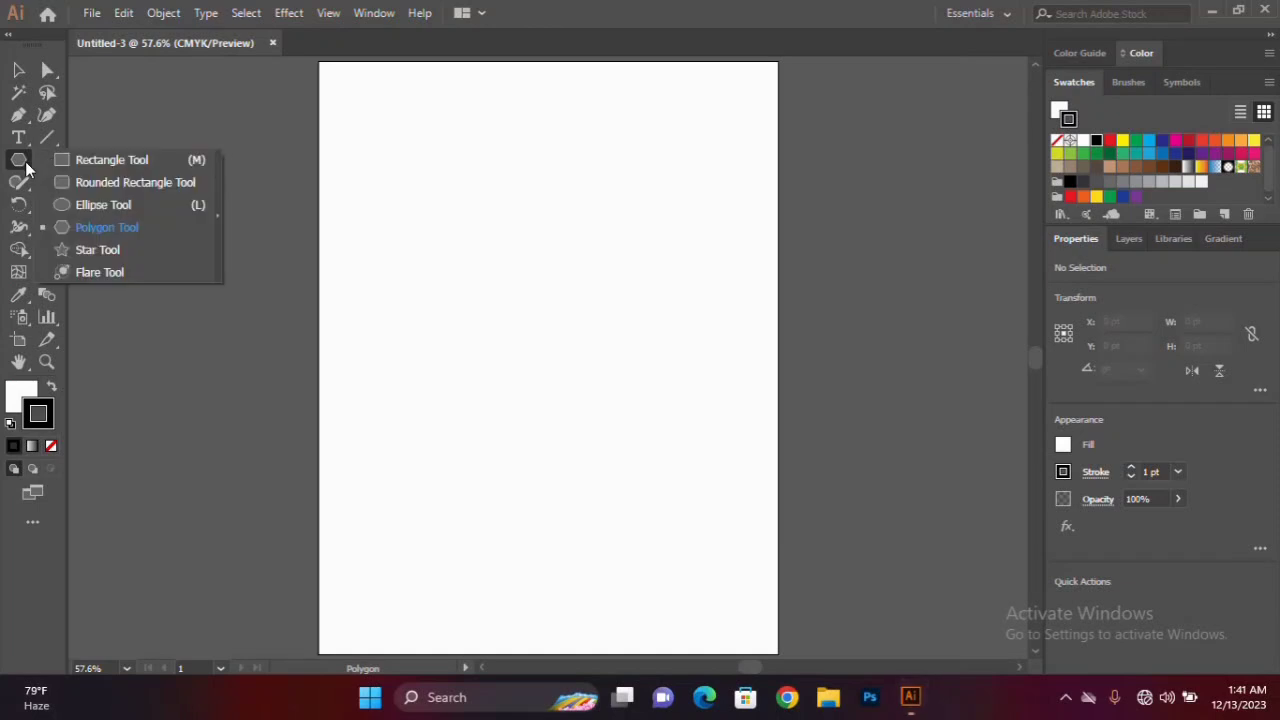
click(95, 166)
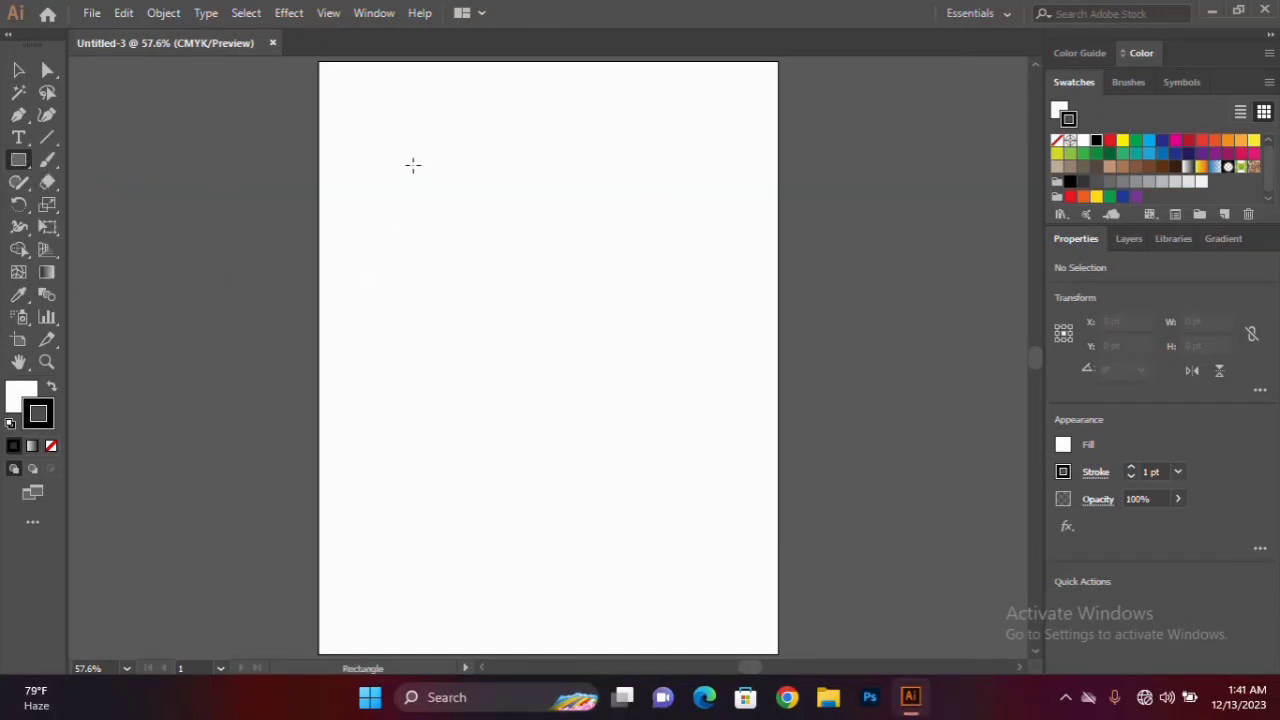
drag(413, 165, 536, 271)
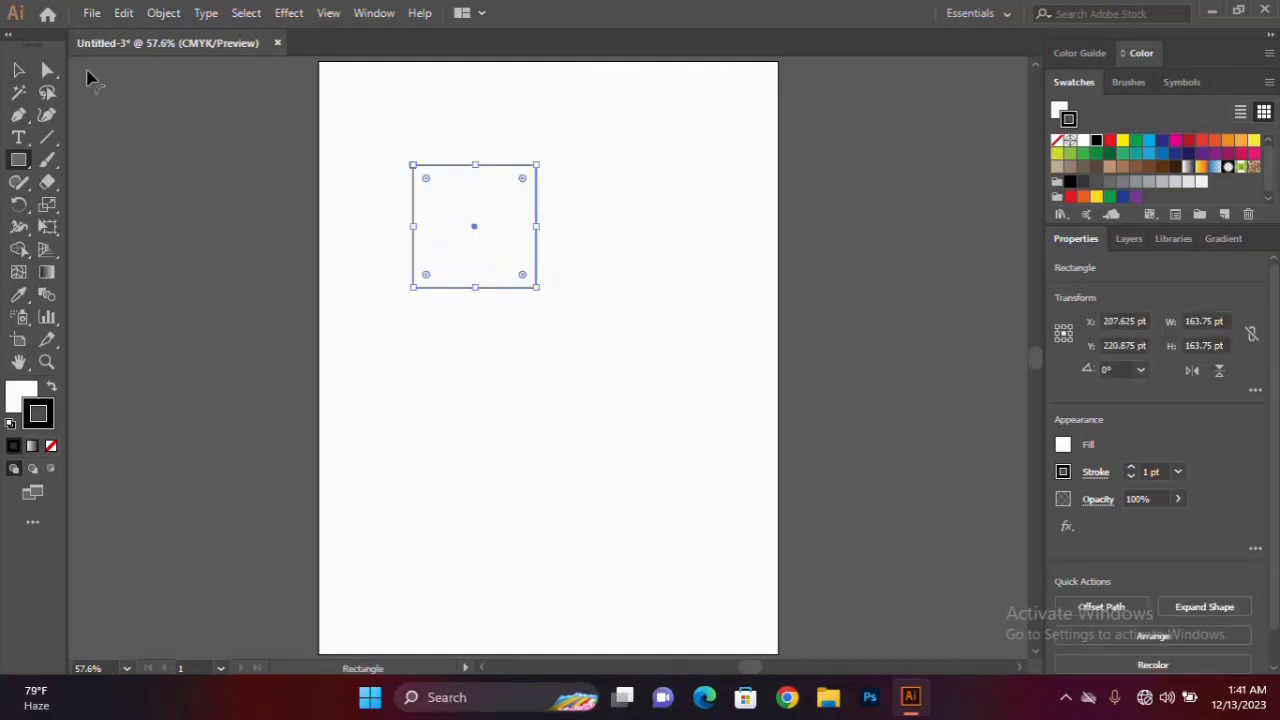
Step: Resize the square into an upright rectangle of about 171 × 263 pt and move it lower, centred near X 229 pt, Y 362 pt
click(18, 70)
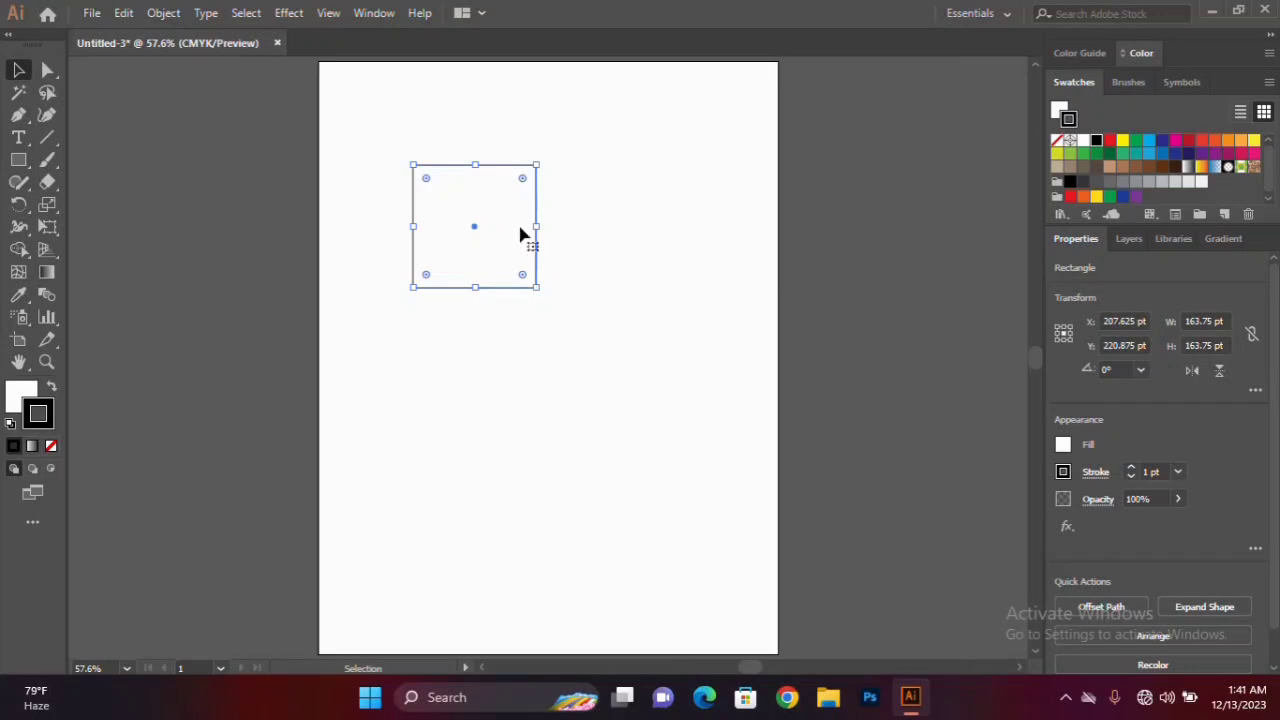
drag(535, 288, 497, 362)
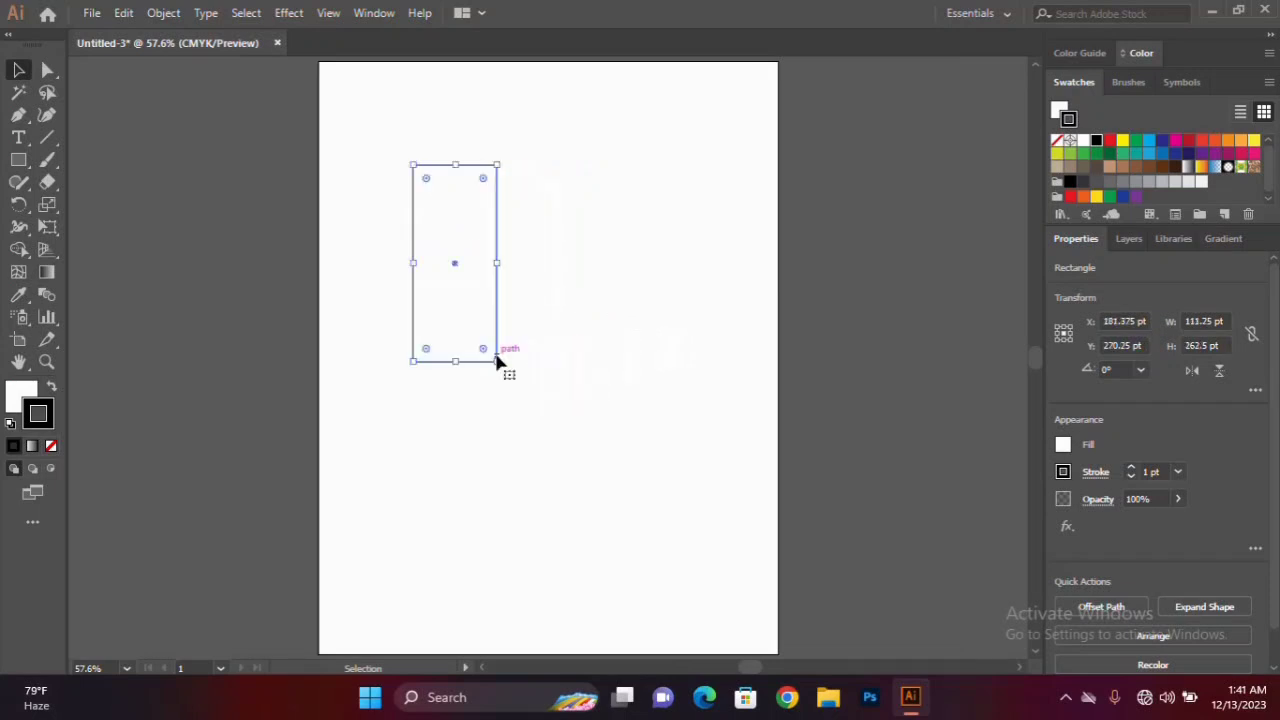
drag(498, 264, 645, 263)
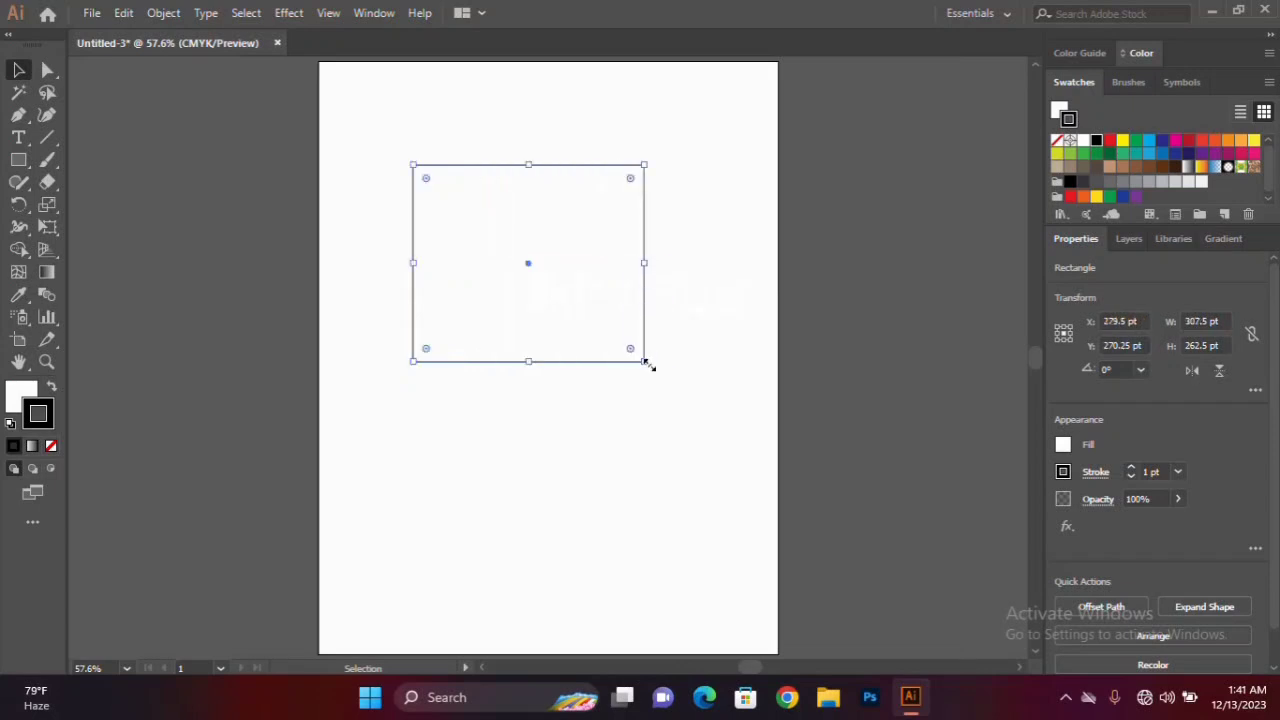
drag(645, 264, 542, 264)
drag(477, 363, 493, 432)
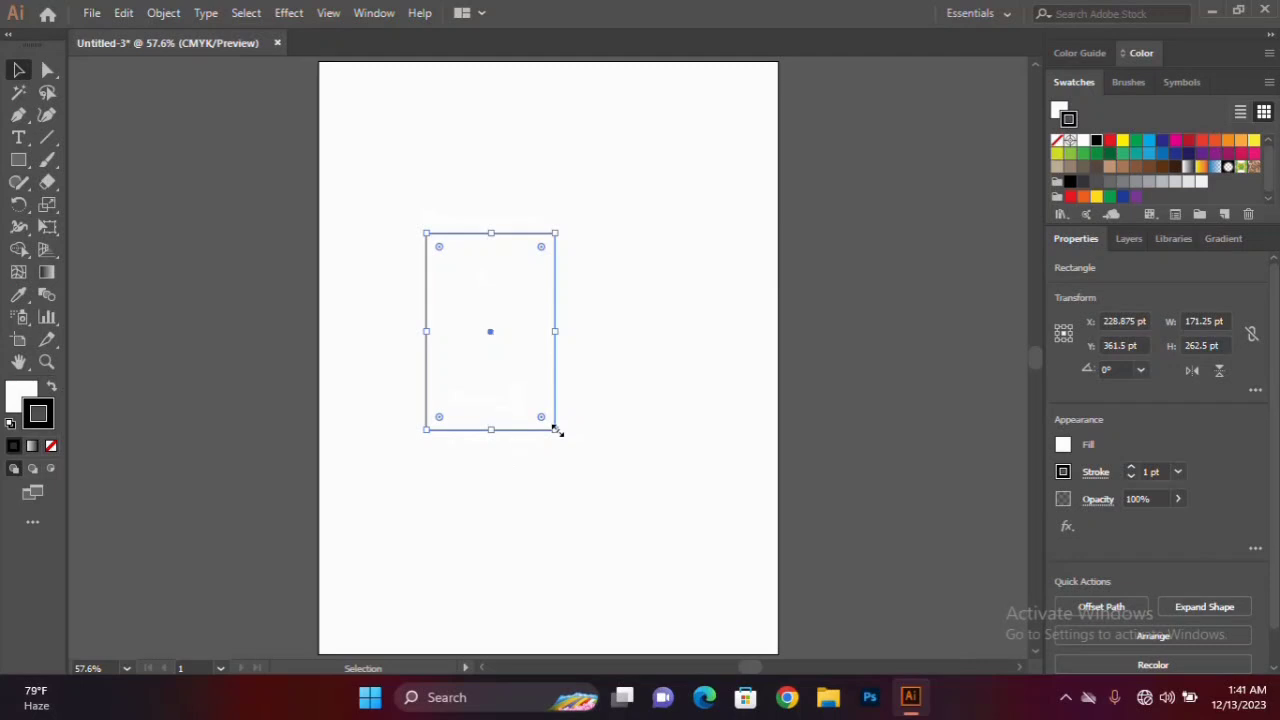
Step: Rotate the rectangle about 5° counterclockwise, make it wider and shorter, about 212 × 224 pt overall, and deselect it
mouse_move(561, 225)
mouse_down()
mouse_move(620, 314)
mouse_move(434, 227)
mouse_move(428, 256)
mouse_move(556, 246)
mouse_up()
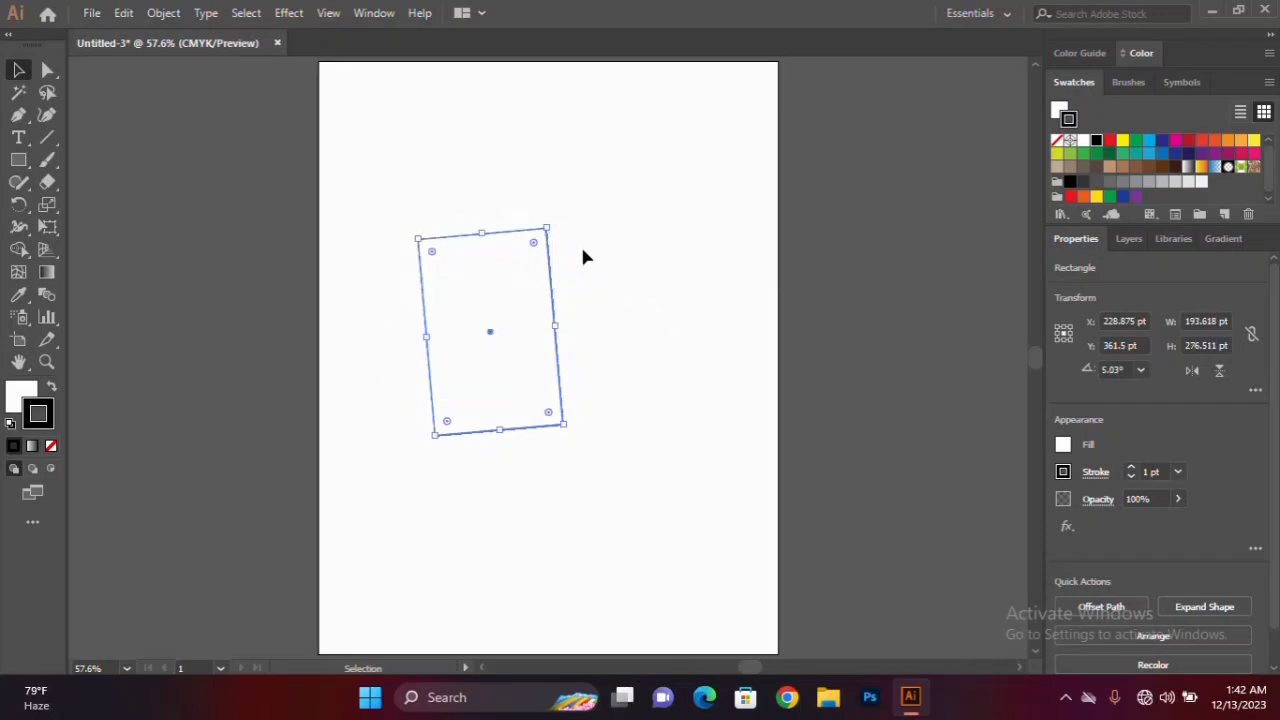
click(585, 257)
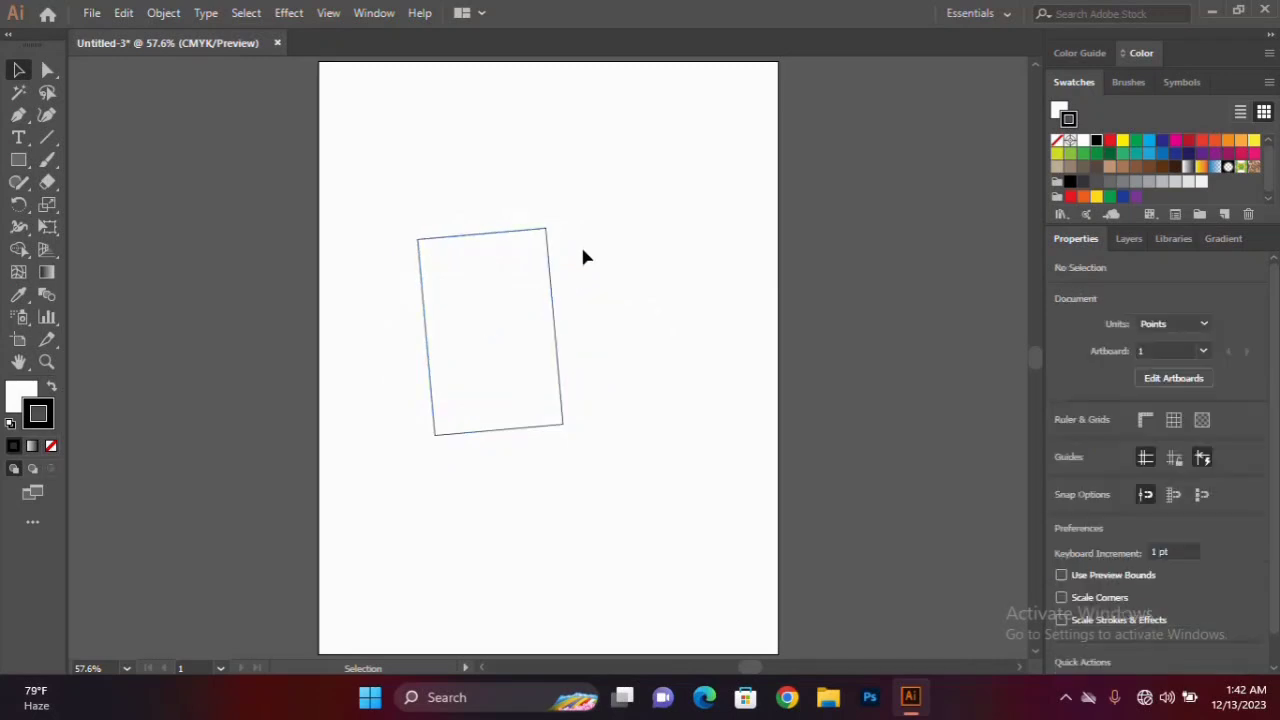
click(557, 423)
drag(563, 424, 577, 381)
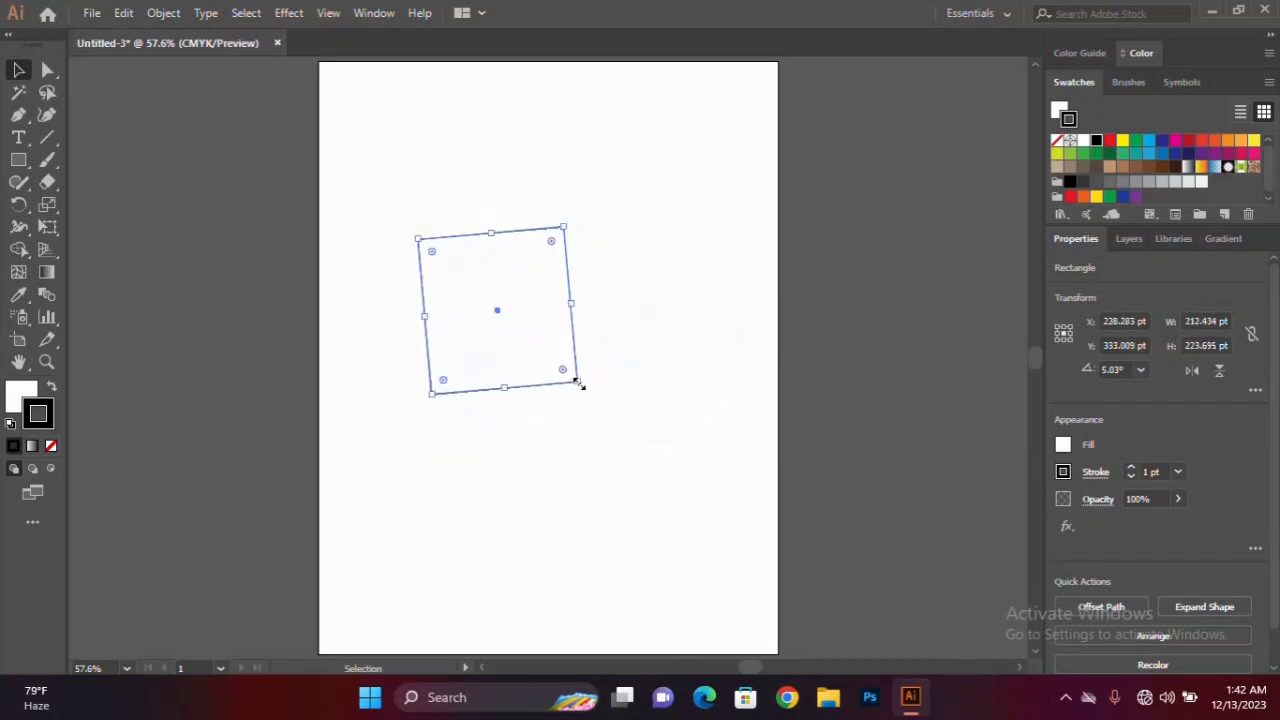
click(698, 286)
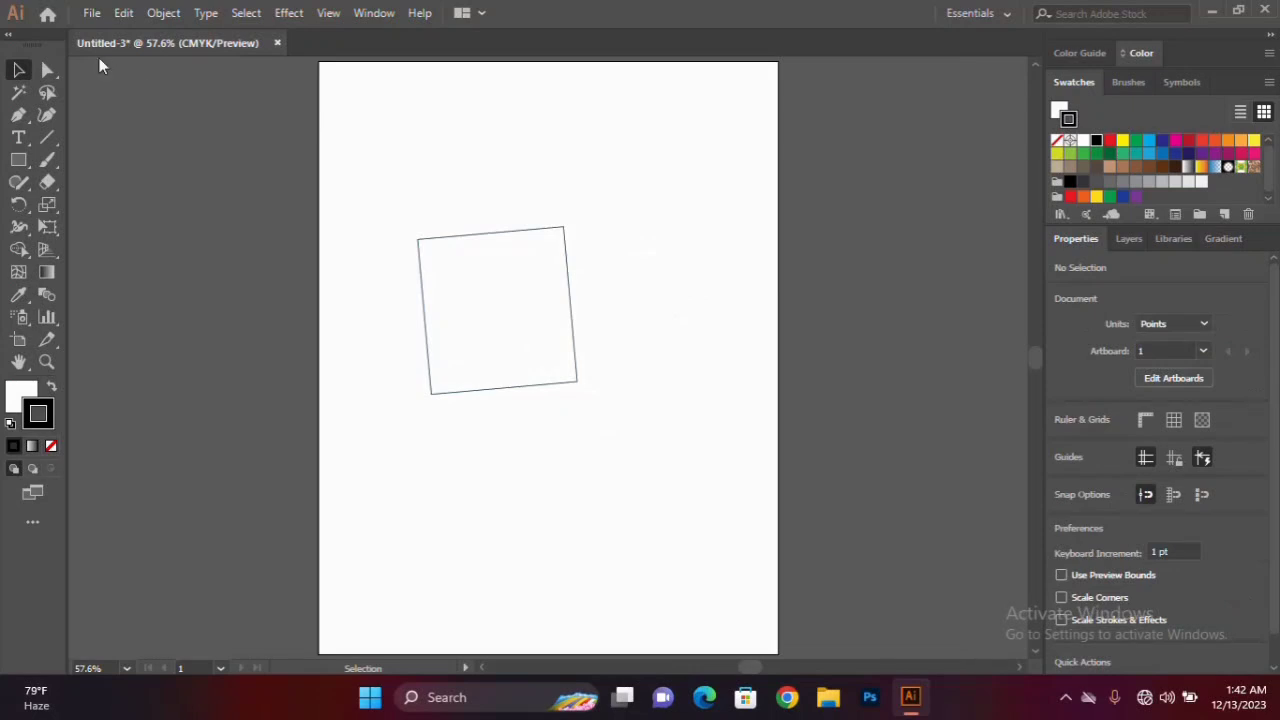
Step: Pull the tilted rectangle's upper-right corner anchor deep inward with Direct Selection, to about X 187 pt, Y 405 pt
click(48, 72)
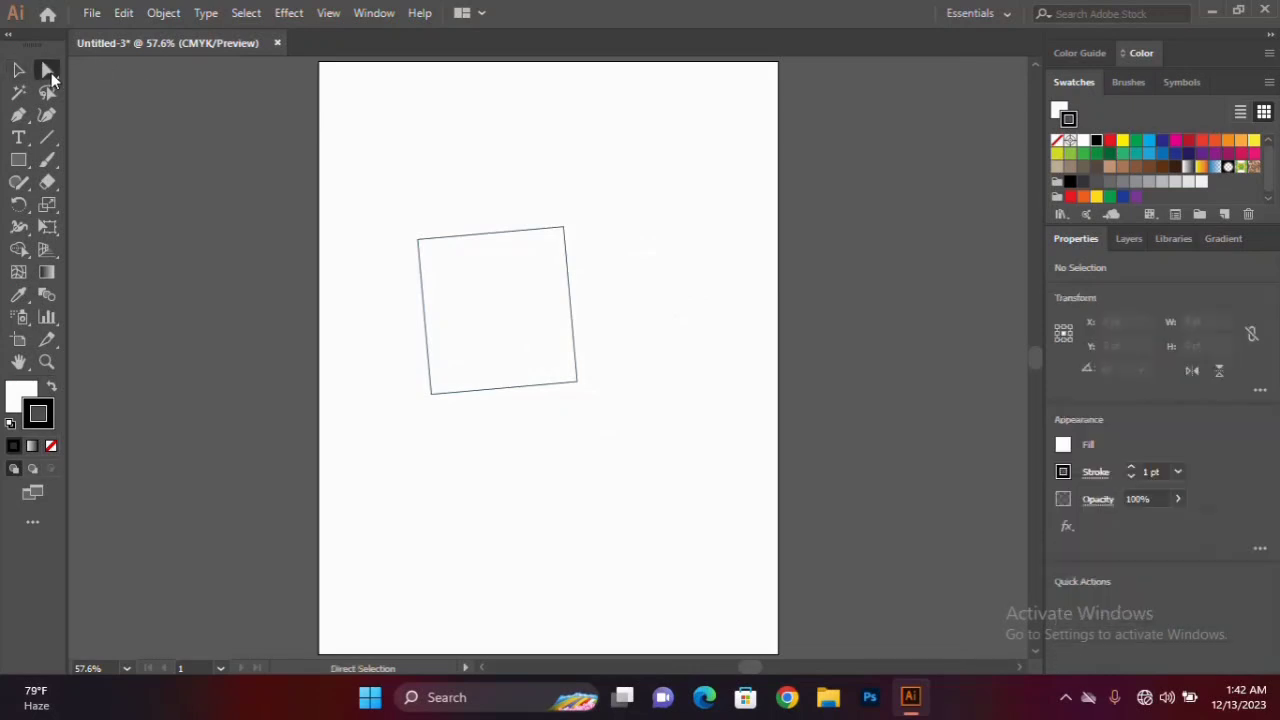
click(420, 289)
click(494, 315)
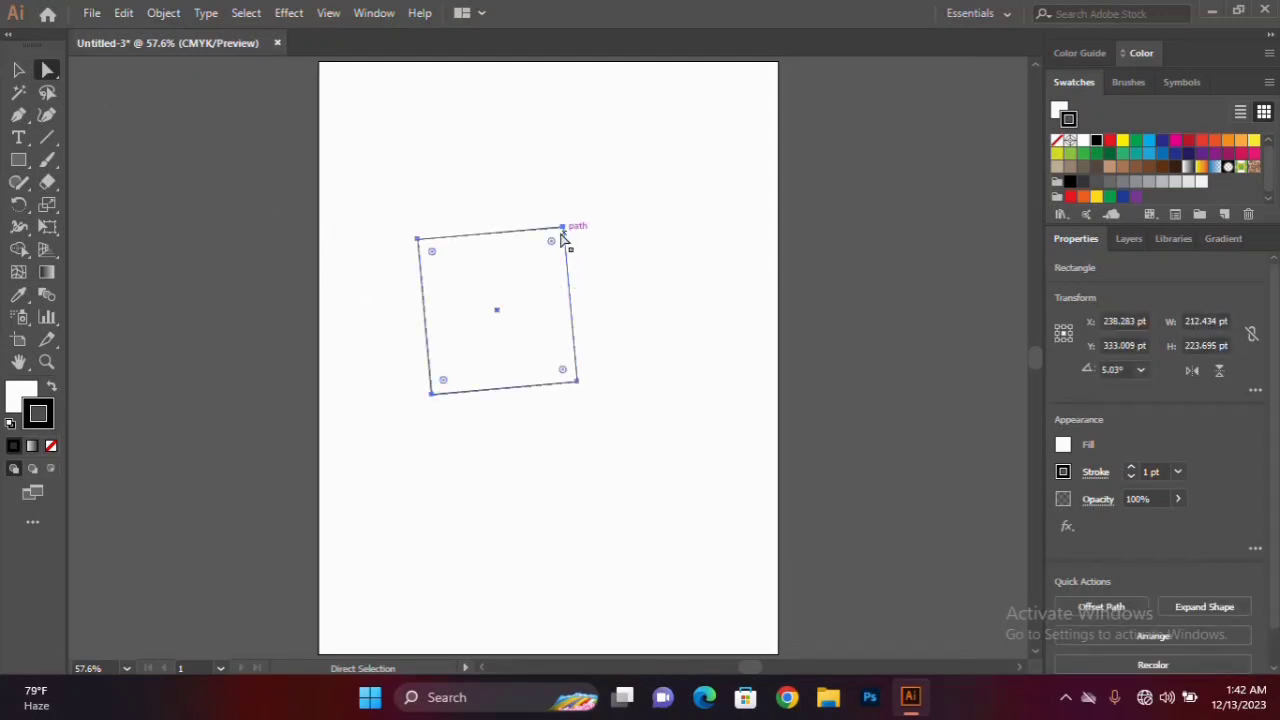
drag(563, 230, 488, 322)
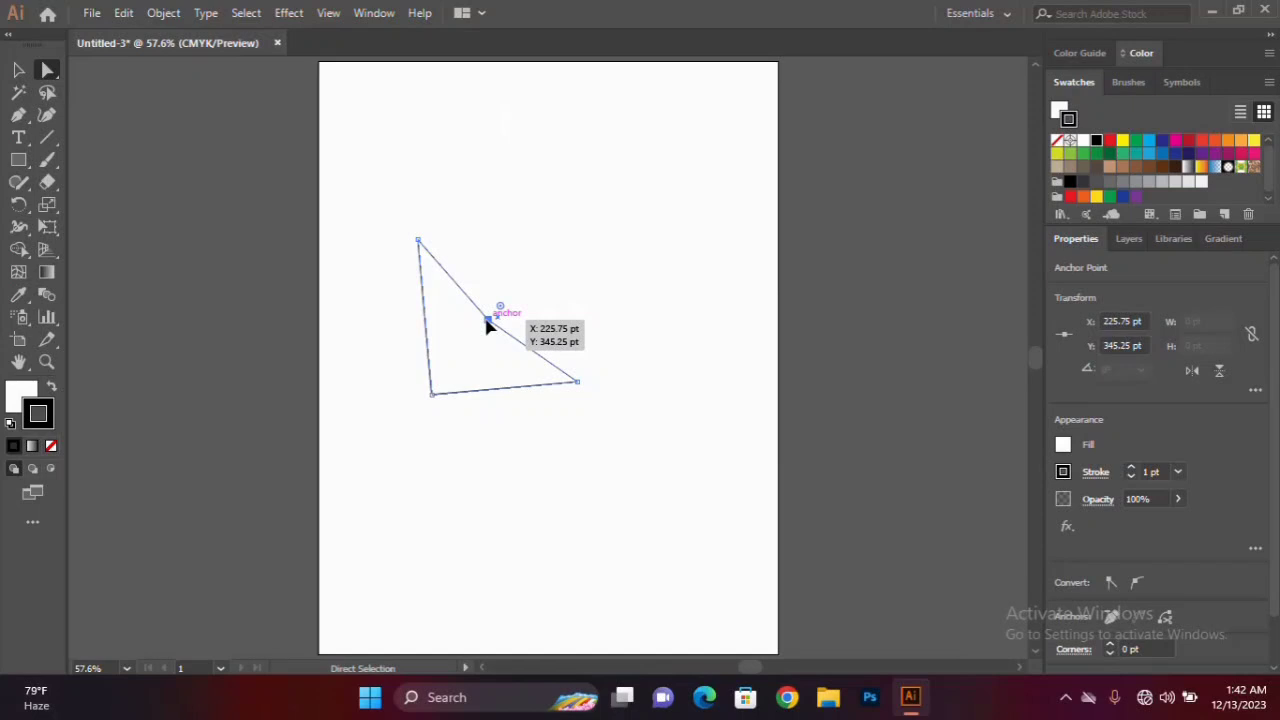
drag(486, 321, 458, 365)
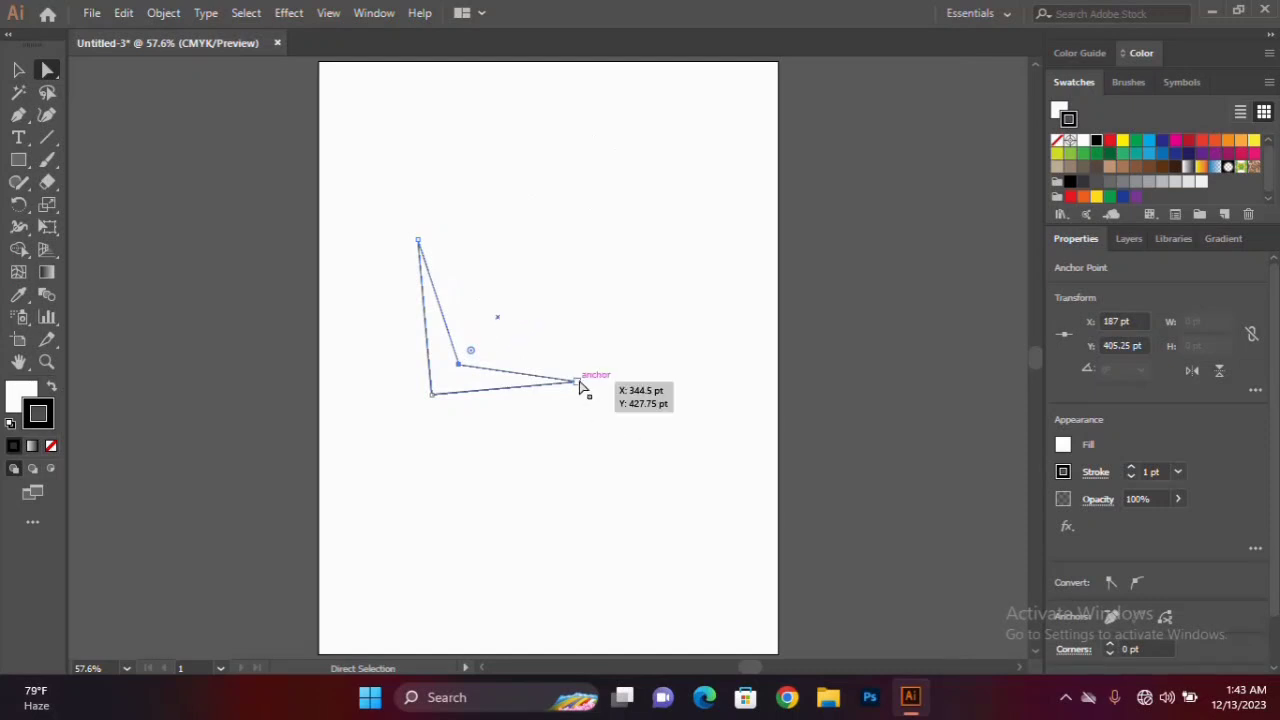
Step: Raise the shape's right tip, shift its upper tip down and inward, and move the inner anchor to about X 203 pt, Y 387 pt
drag(579, 382, 574, 351)
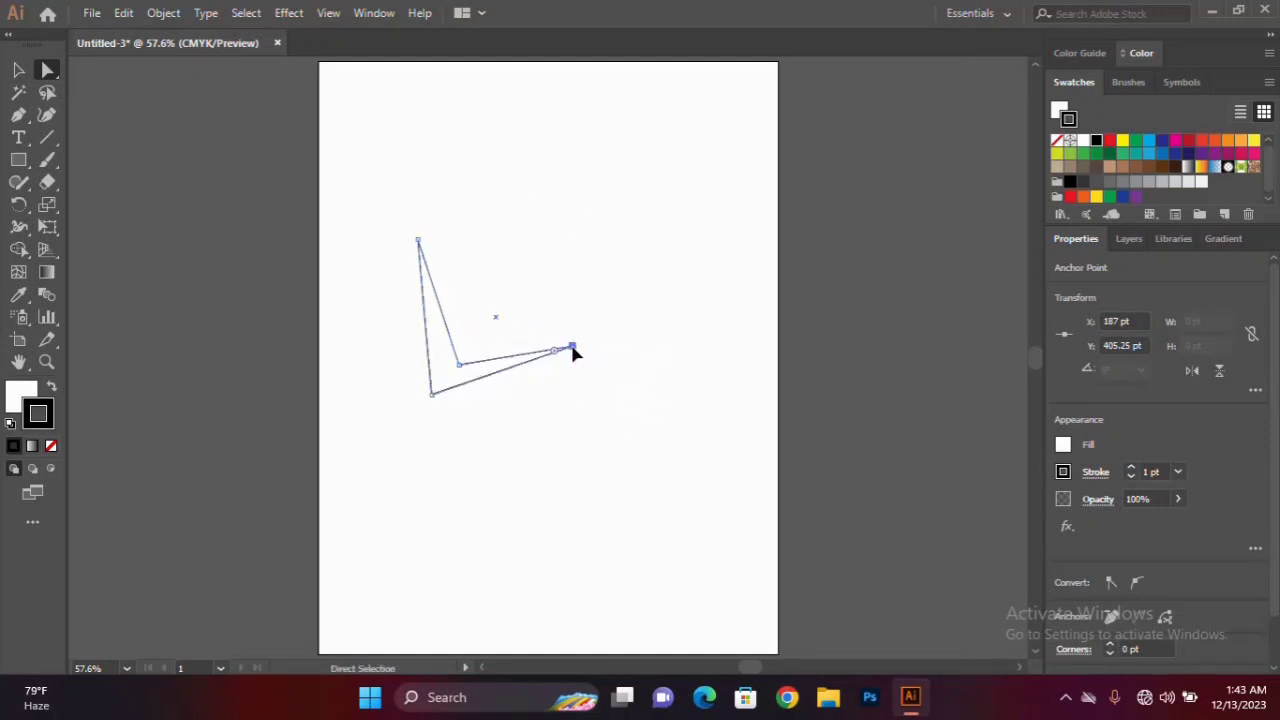
drag(420, 243, 450, 265)
drag(457, 369, 471, 351)
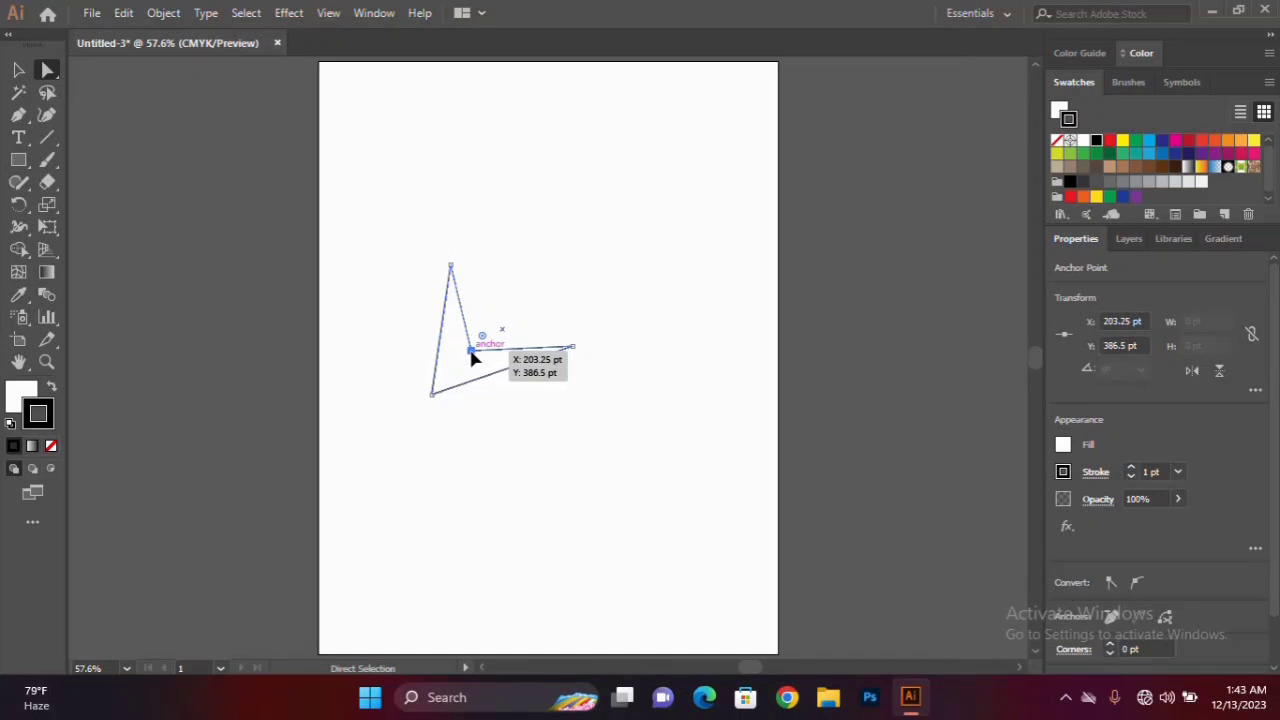
Step: Draw a rounded rectangle of about 245 × 169 pt above the arrow-like shape and an ellipse of about 170 × 158 pt at its lower right
click(24, 163)
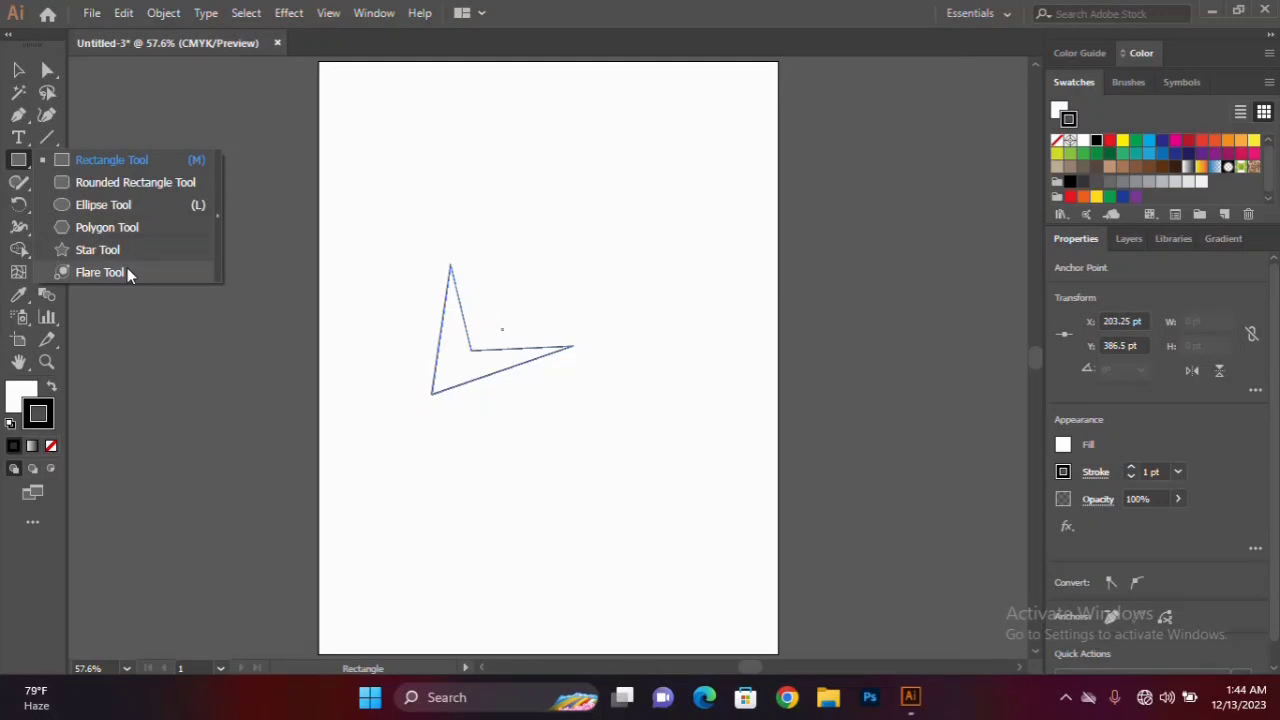
click(139, 183)
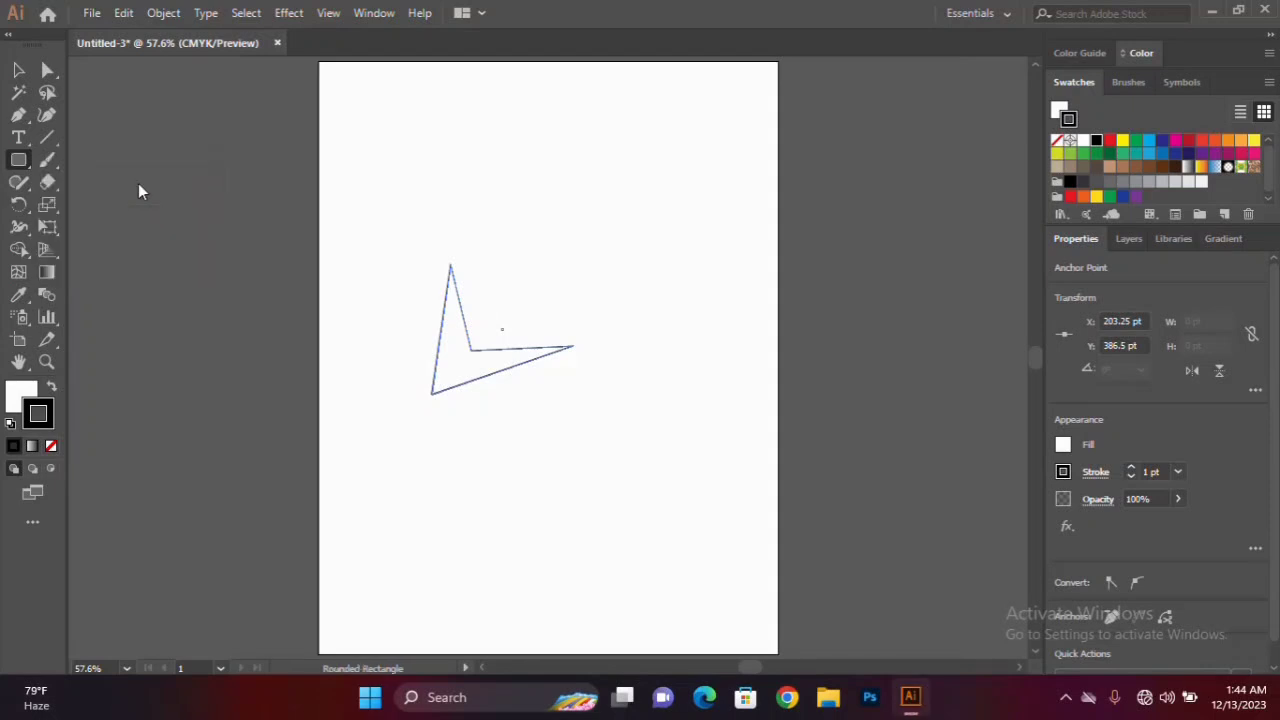
drag(456, 124, 640, 250)
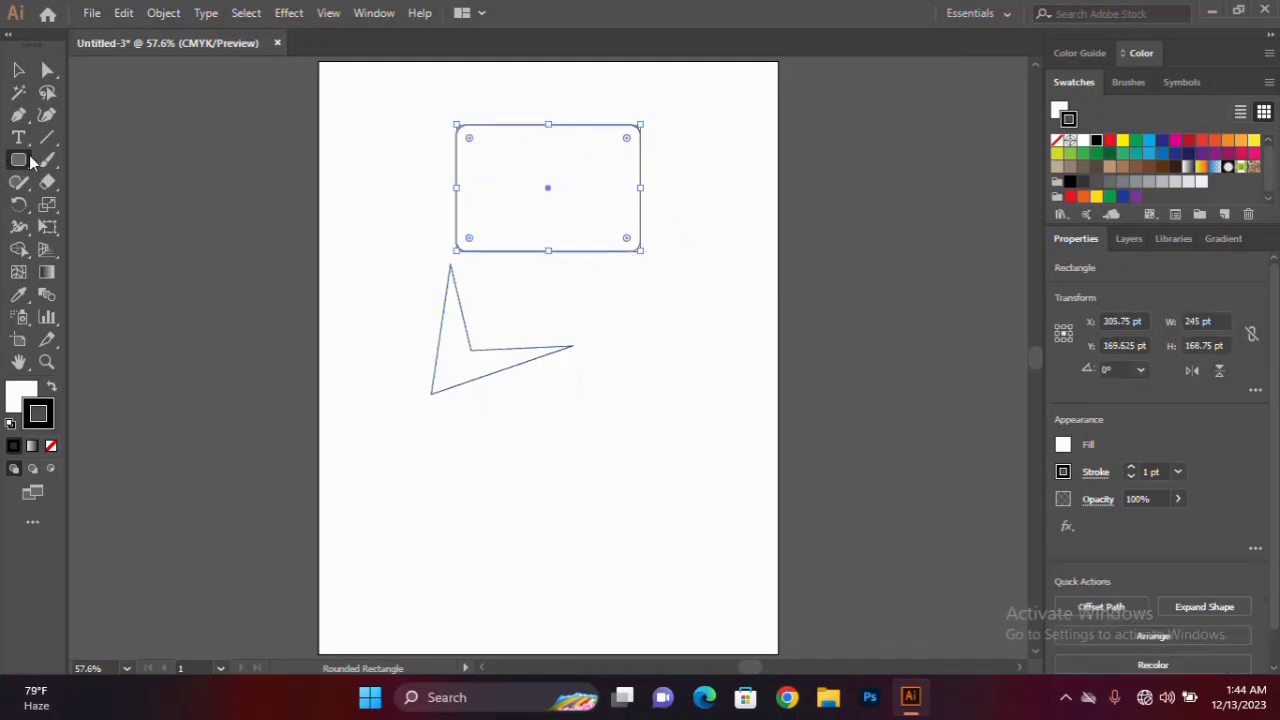
drag(22, 165, 101, 206)
drag(573, 395, 697, 510)
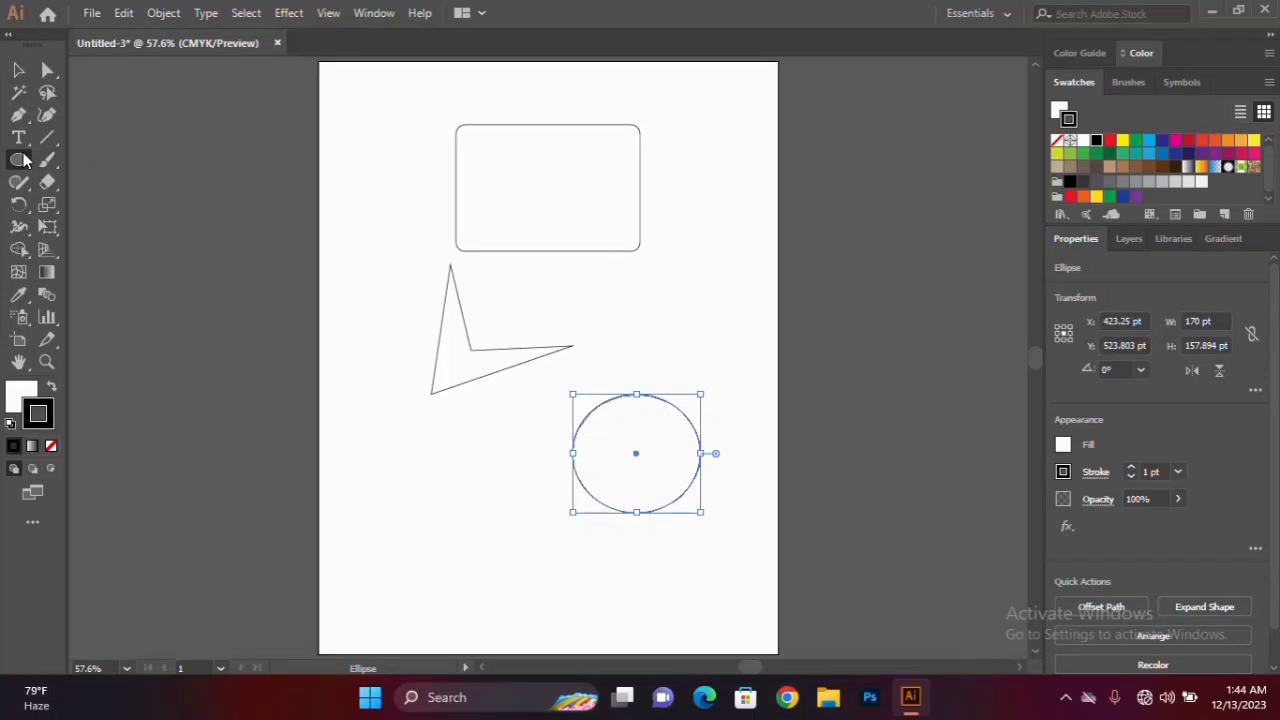
Step: Draw a hexagon with a radius of about 46 pt near the artboard's left edge, without adding a second polygon
drag(22, 160, 104, 230)
drag(356, 243, 372, 272)
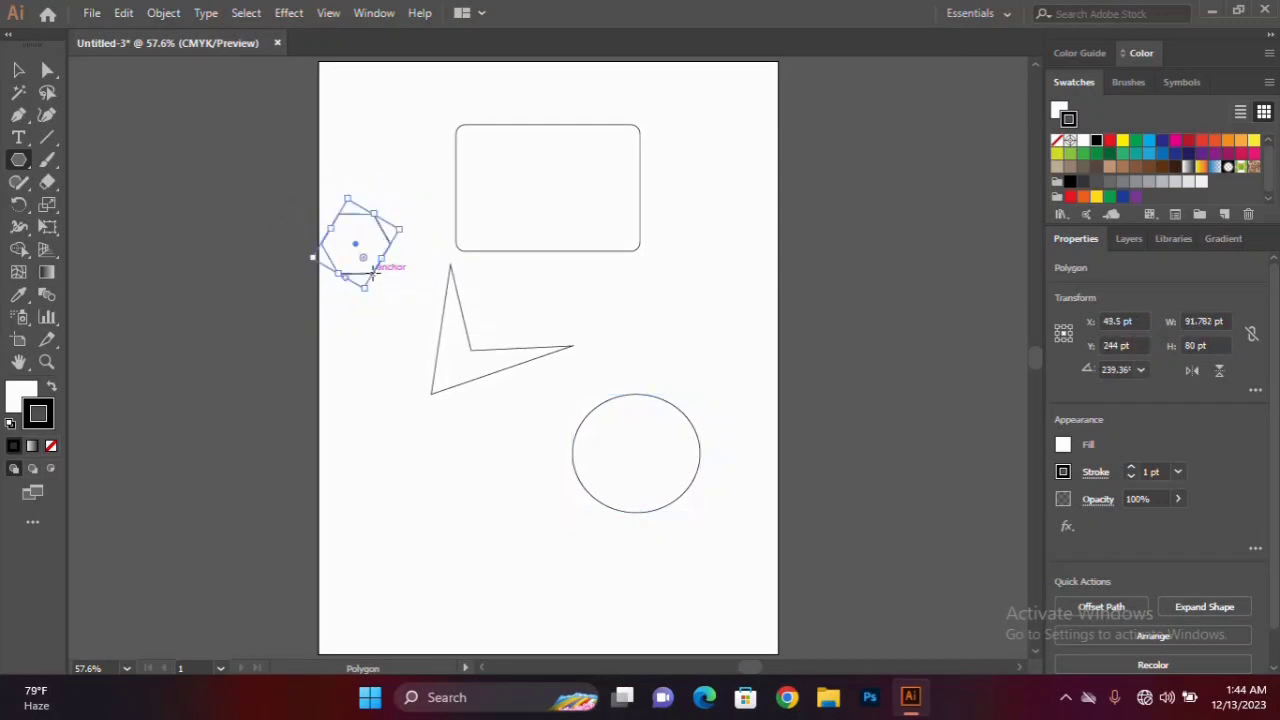
click(368, 390)
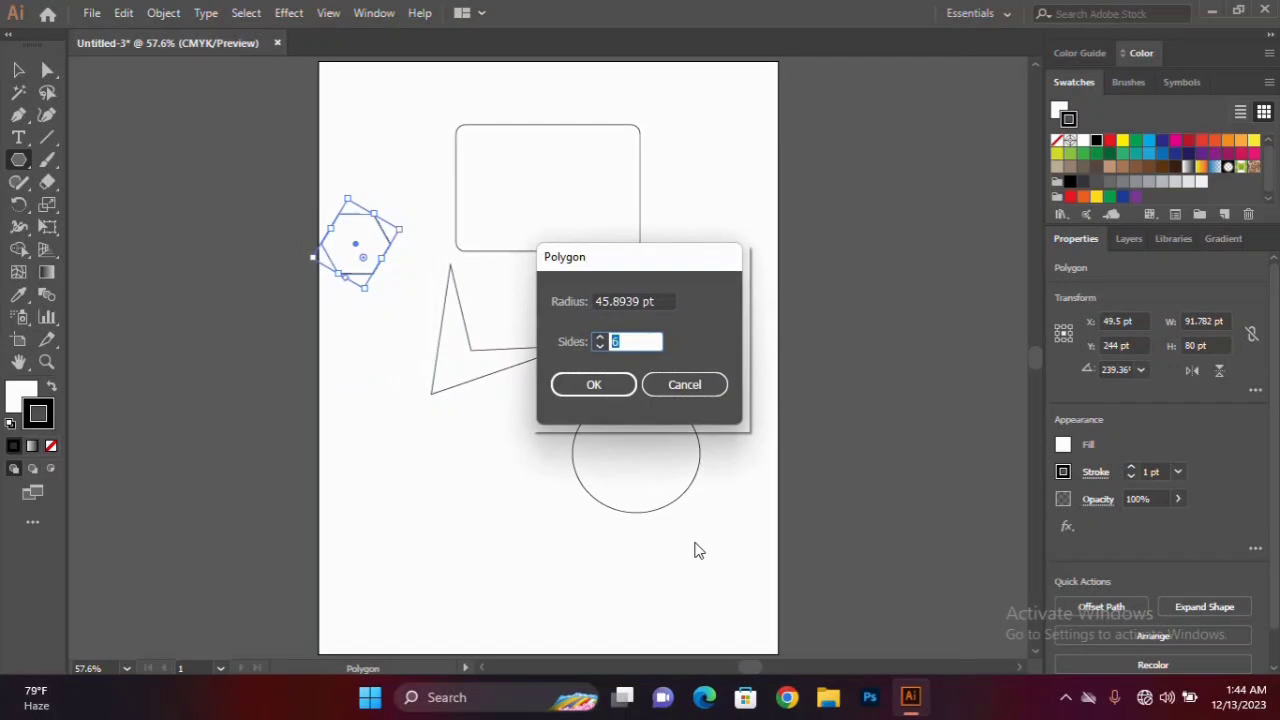
click(684, 386)
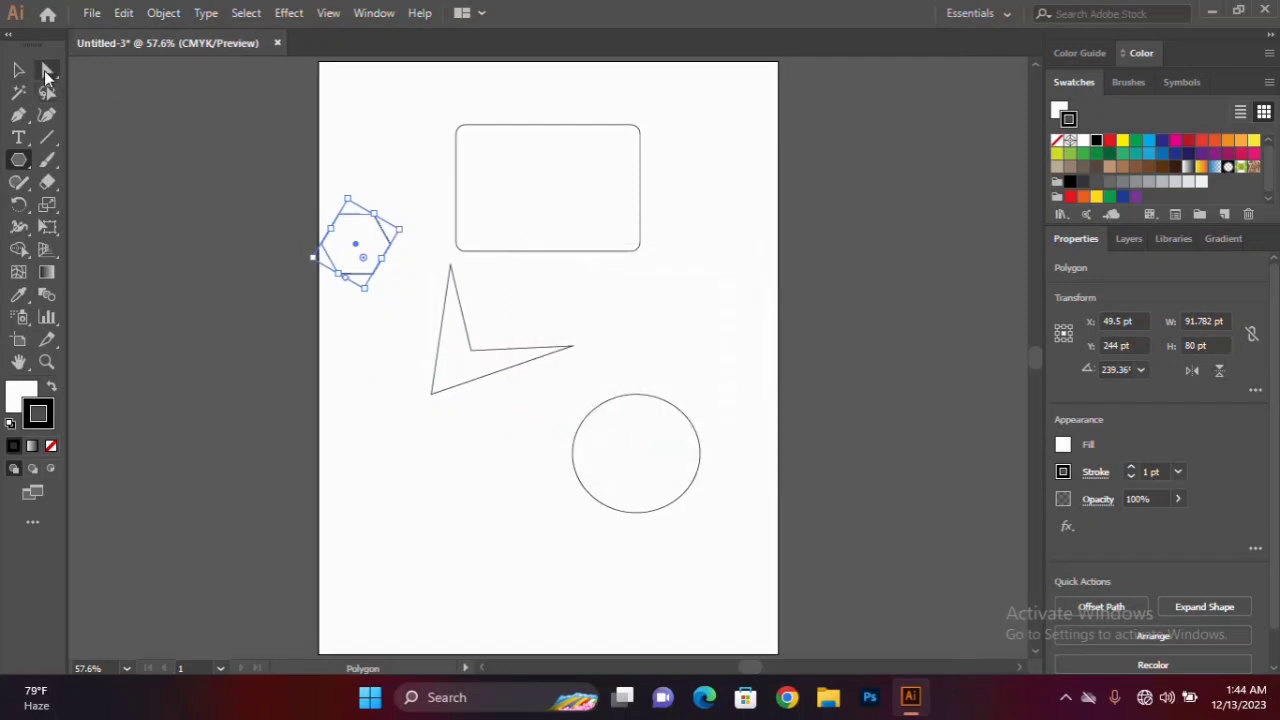
Step: Stretch the hexagon by moving its upper-right anchor up and outward with Direct Selection, to about X 133 pt, Y 85 pt
click(46, 72)
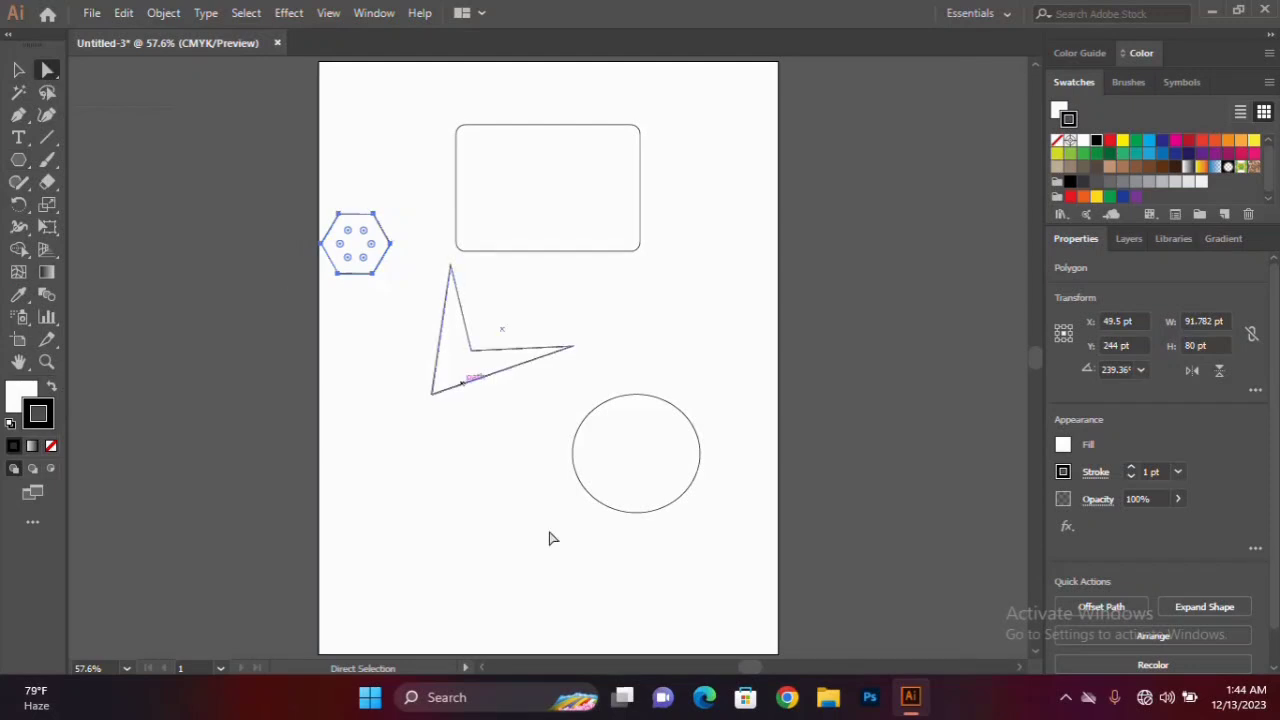
click(372, 216)
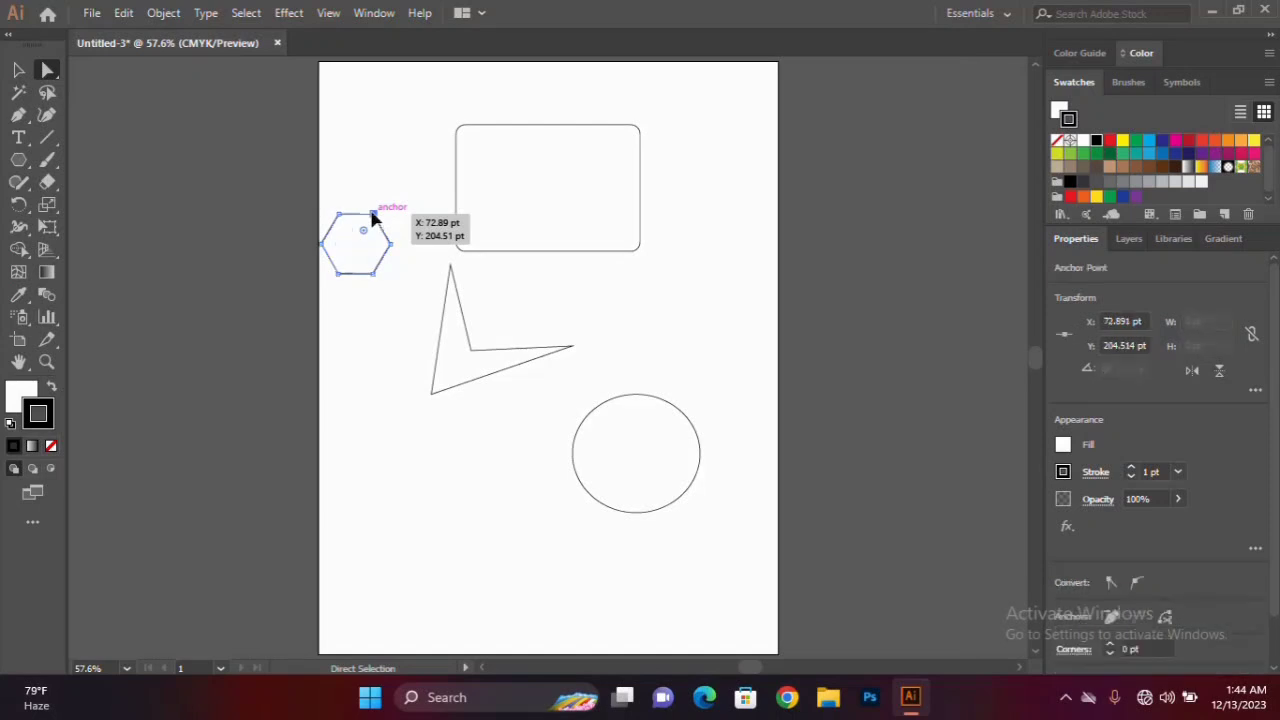
drag(372, 216, 419, 128)
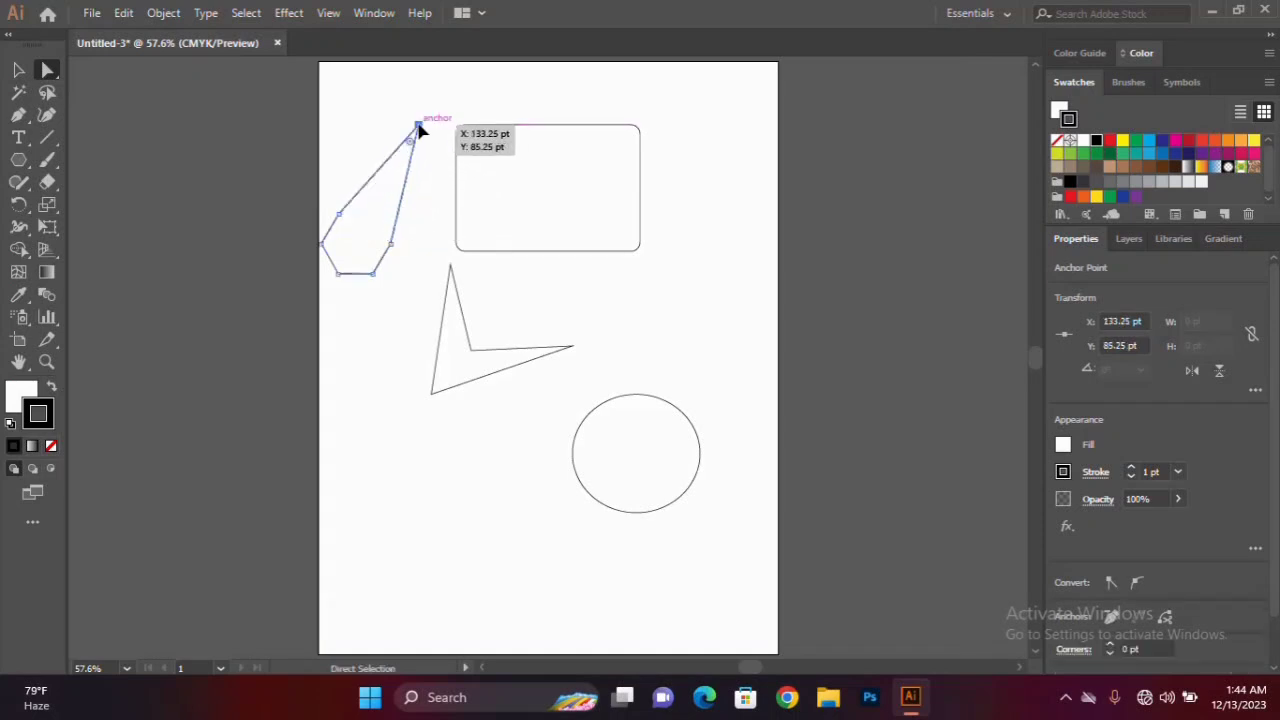
Step: Pull the stretched hexagon's lower-right anchor straight down with Direct Selection, to about X 72 pt, Y 413 pt
click(360, 323)
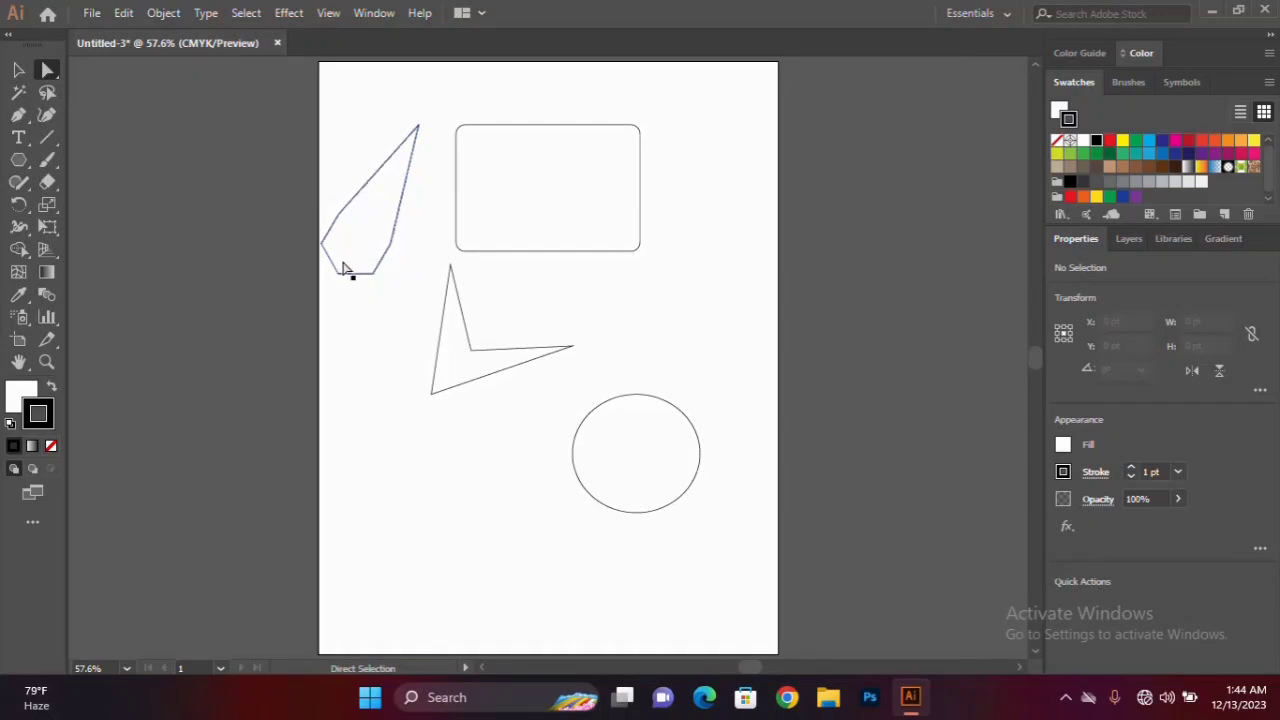
click(370, 262)
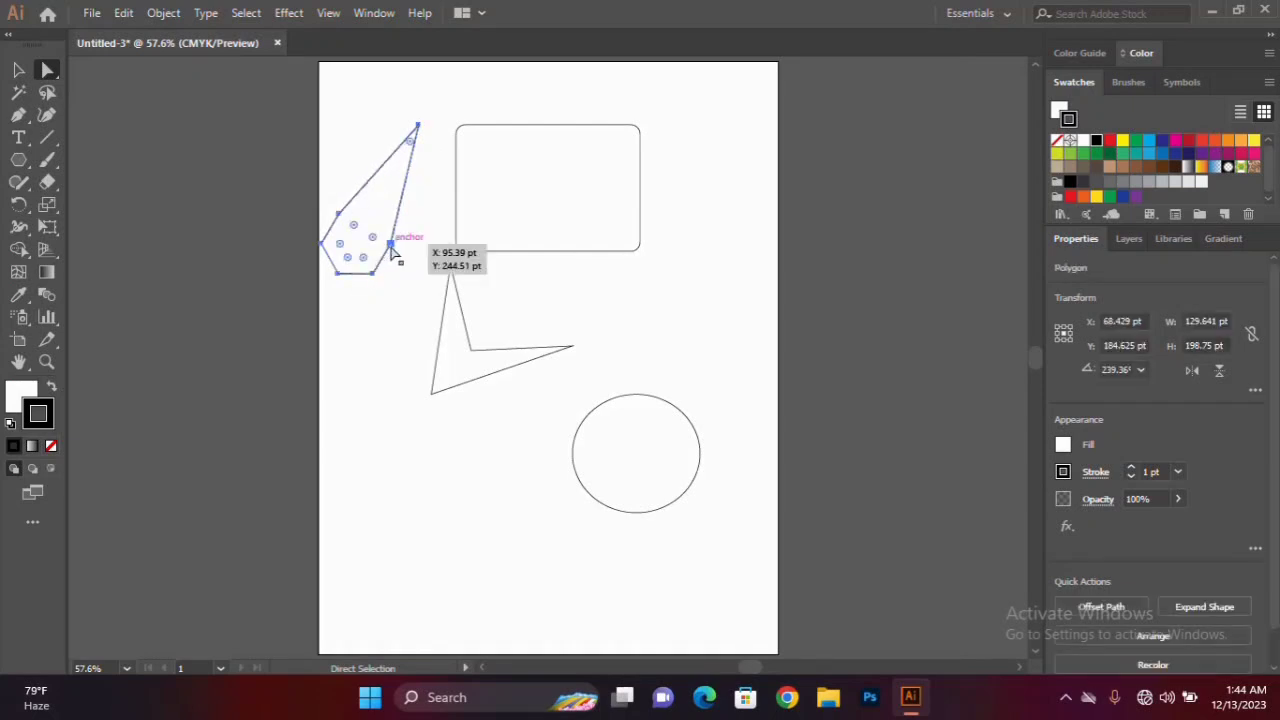
drag(372, 282, 372, 375)
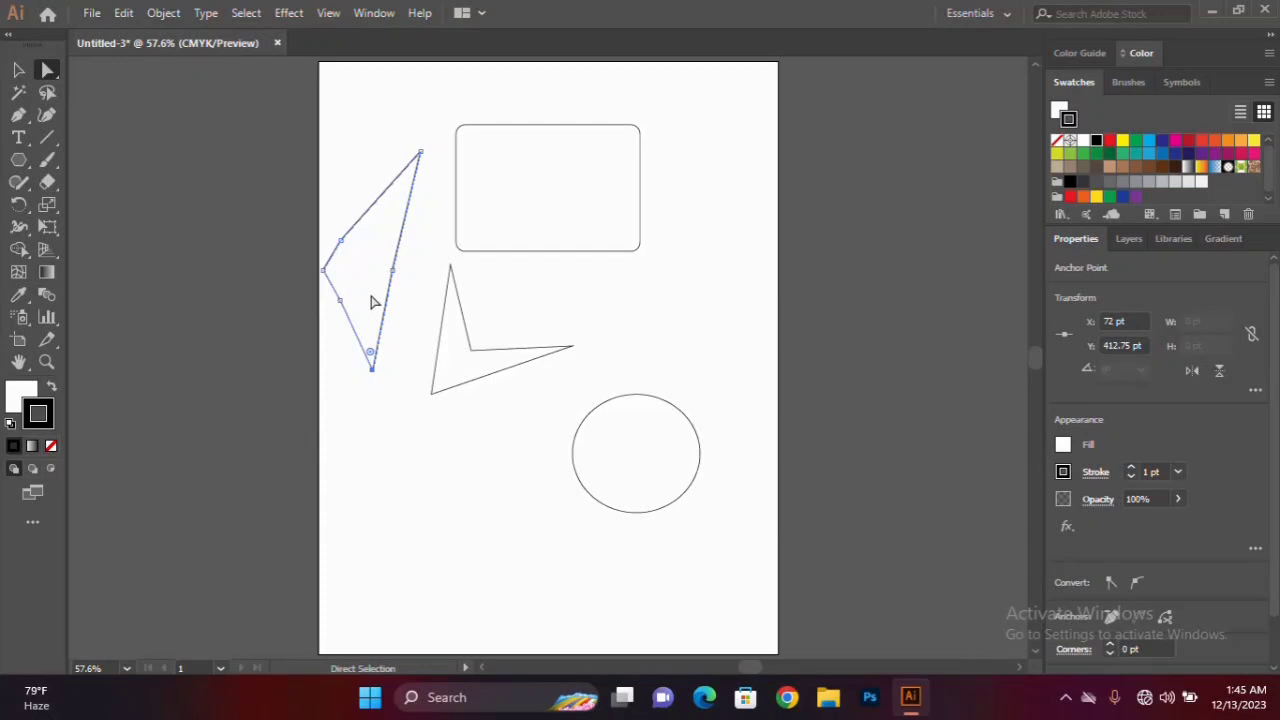
Step: Adjust both direction handles of the ellipse's top anchor, leaving them slightly longer and nearly horizontal
click(627, 475)
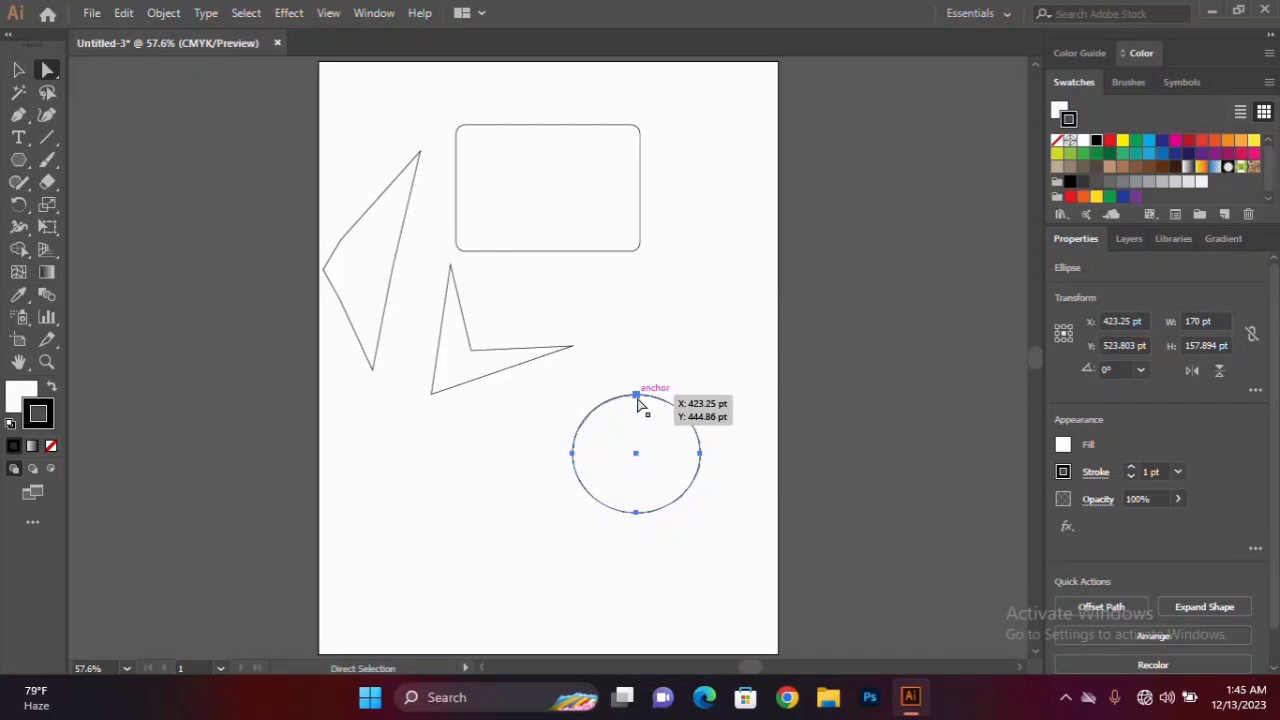
click(637, 396)
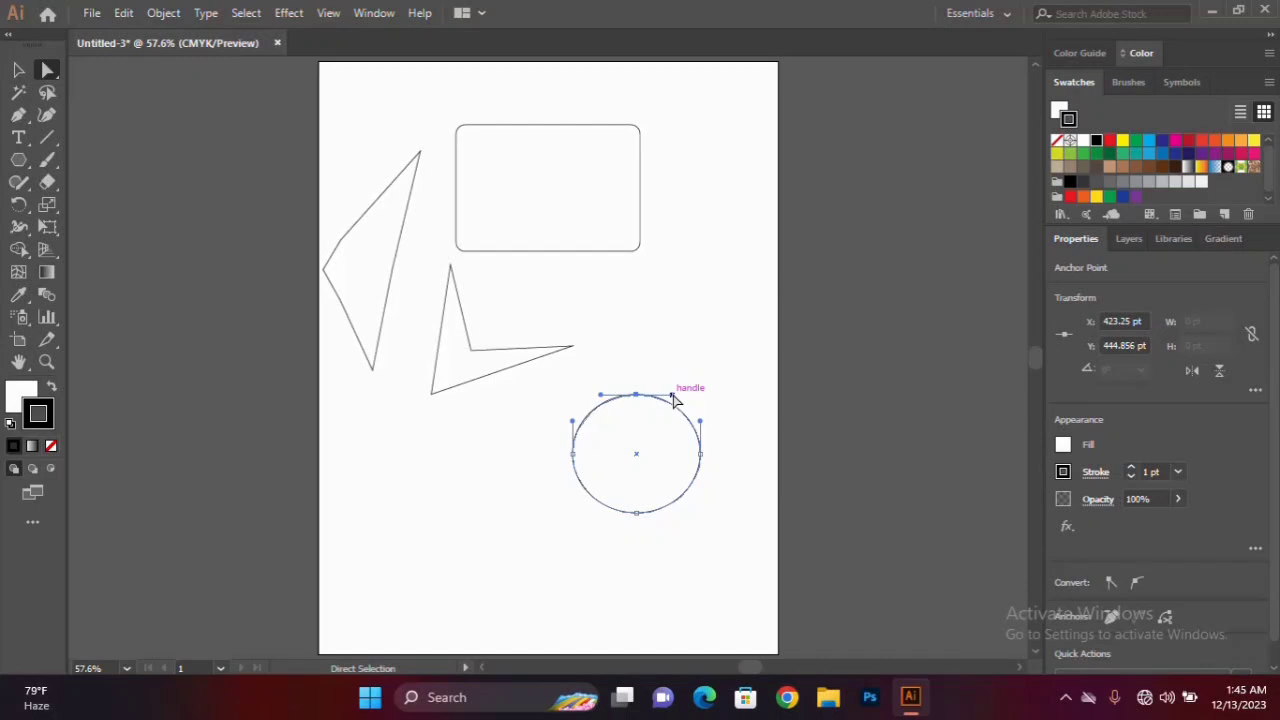
mouse_move(672, 396)
mouse_down()
mouse_move(686, 438)
mouse_move(695, 399)
mouse_up()
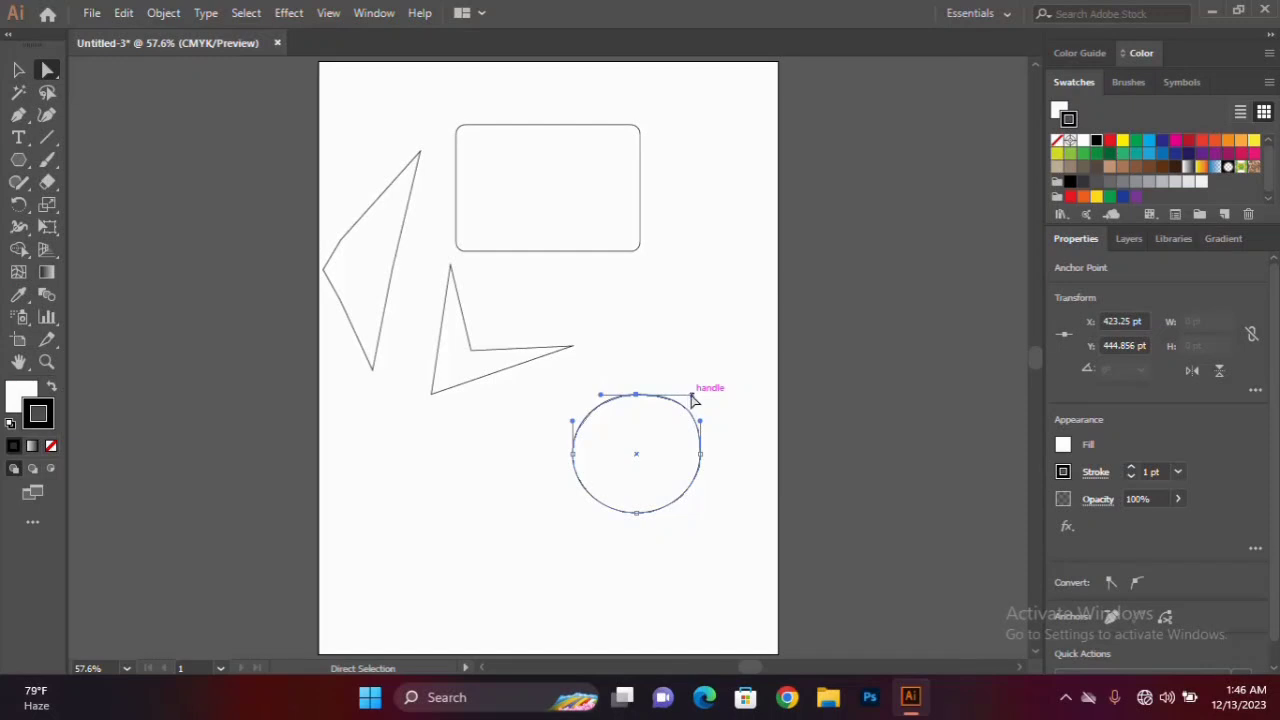
drag(692, 397, 697, 422)
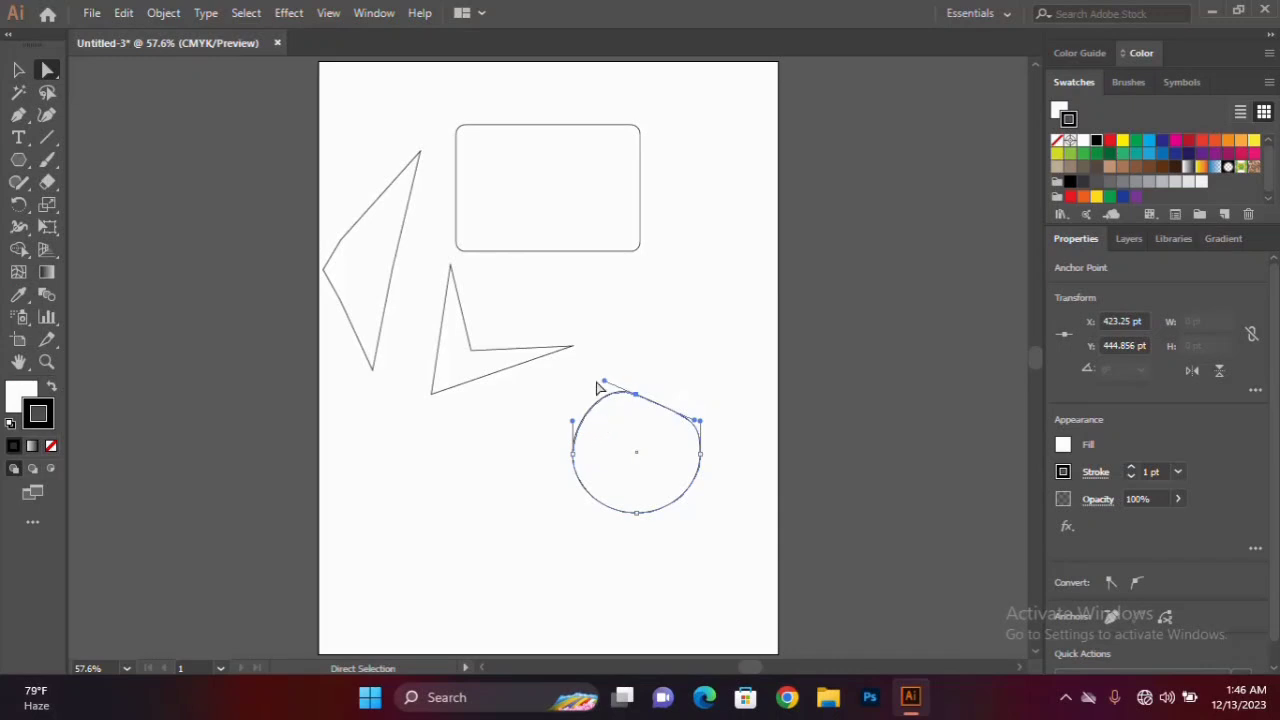
drag(691, 420, 680, 394)
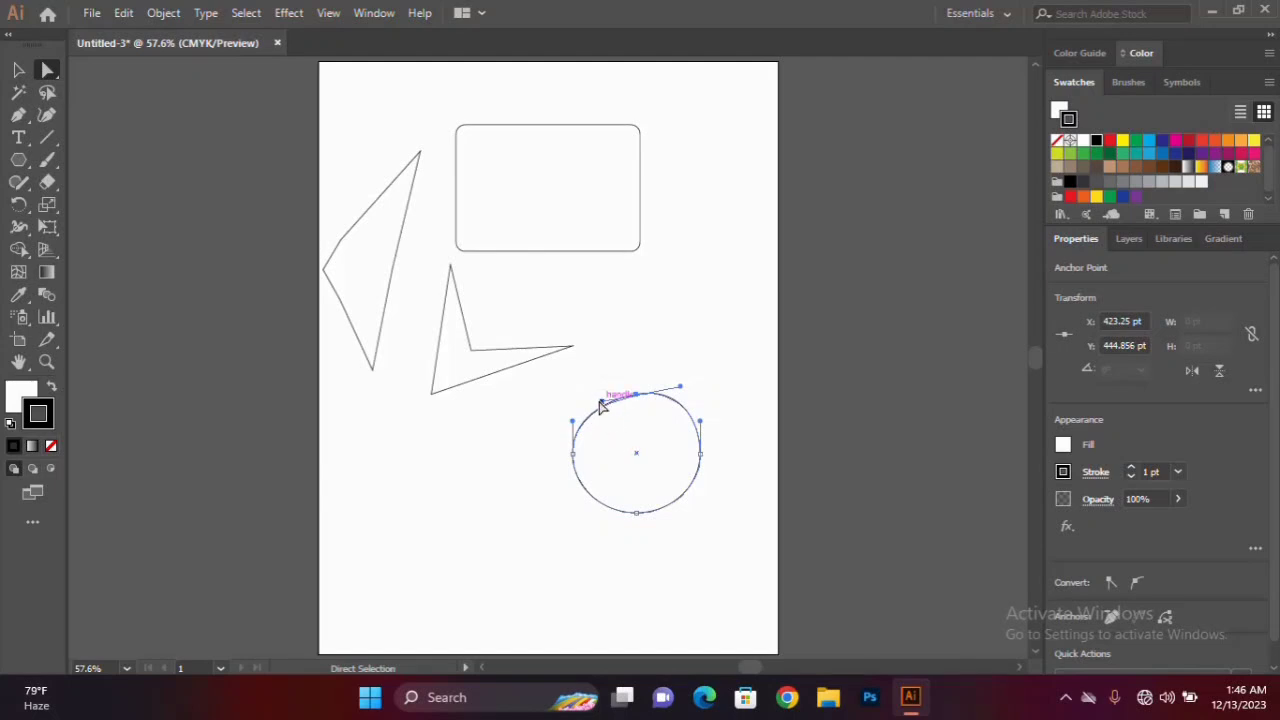
mouse_move(601, 404)
mouse_down()
mouse_move(601, 377)
mouse_move(611, 434)
mouse_move(595, 396)
mouse_up()
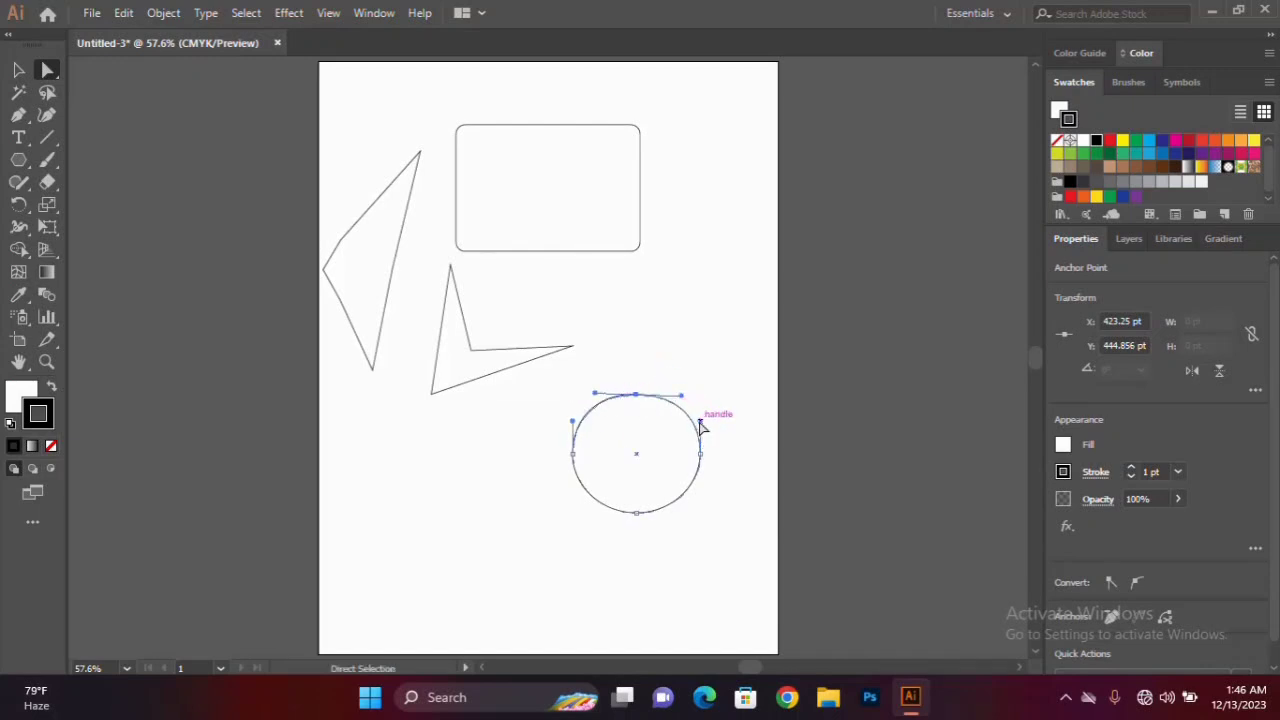
Step: Pull the ellipse's right anchor's upper handle outward to the right and its left anchor's lower handle outward to the lower left
drag(700, 425, 737, 429)
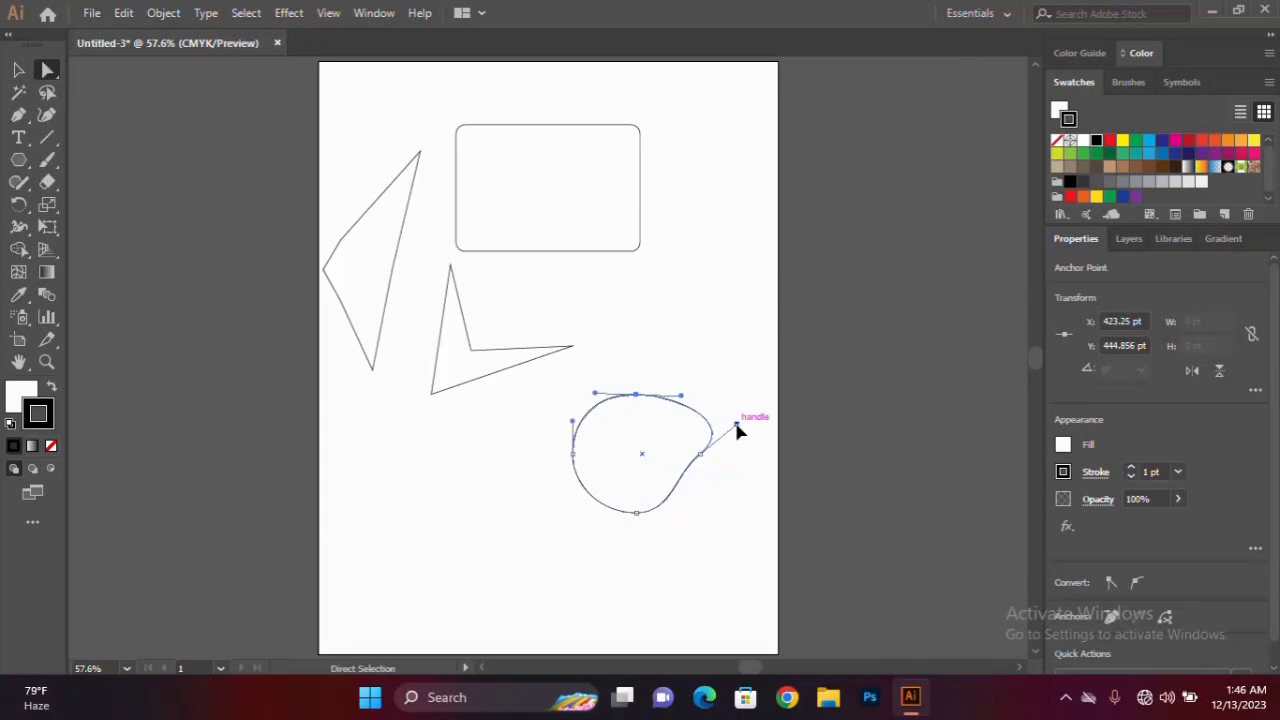
click(572, 455)
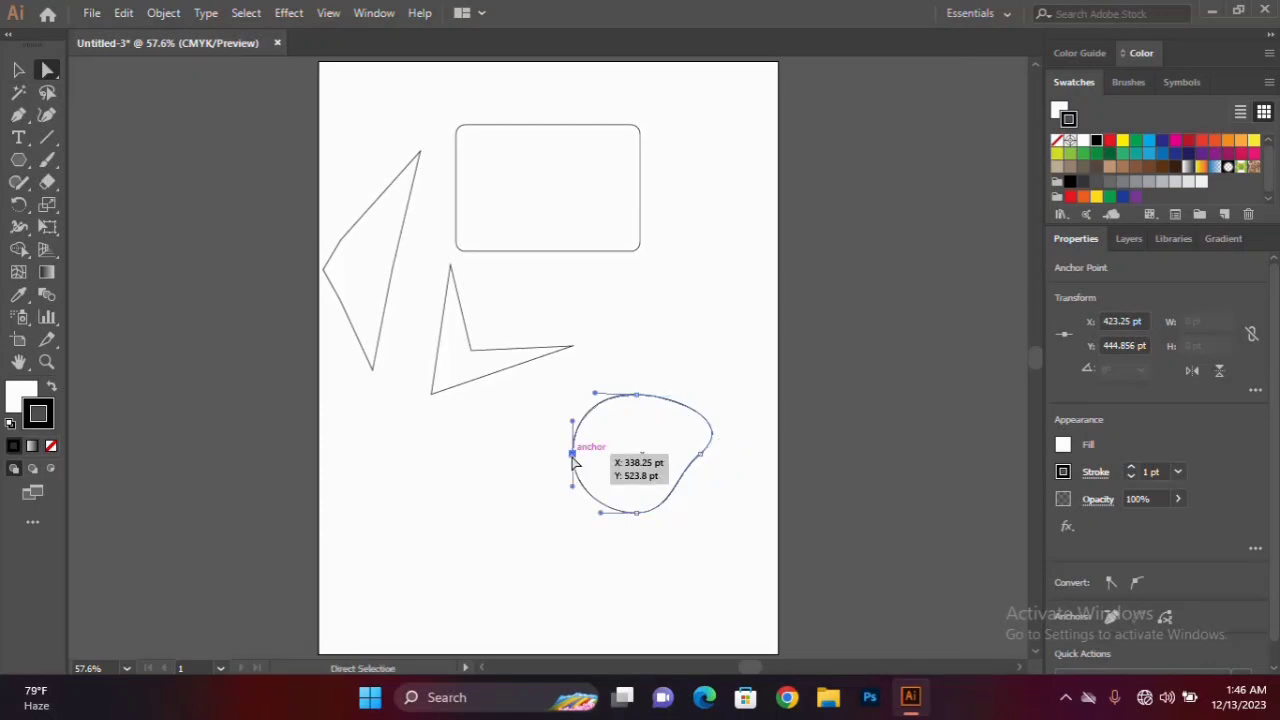
drag(572, 490, 533, 504)
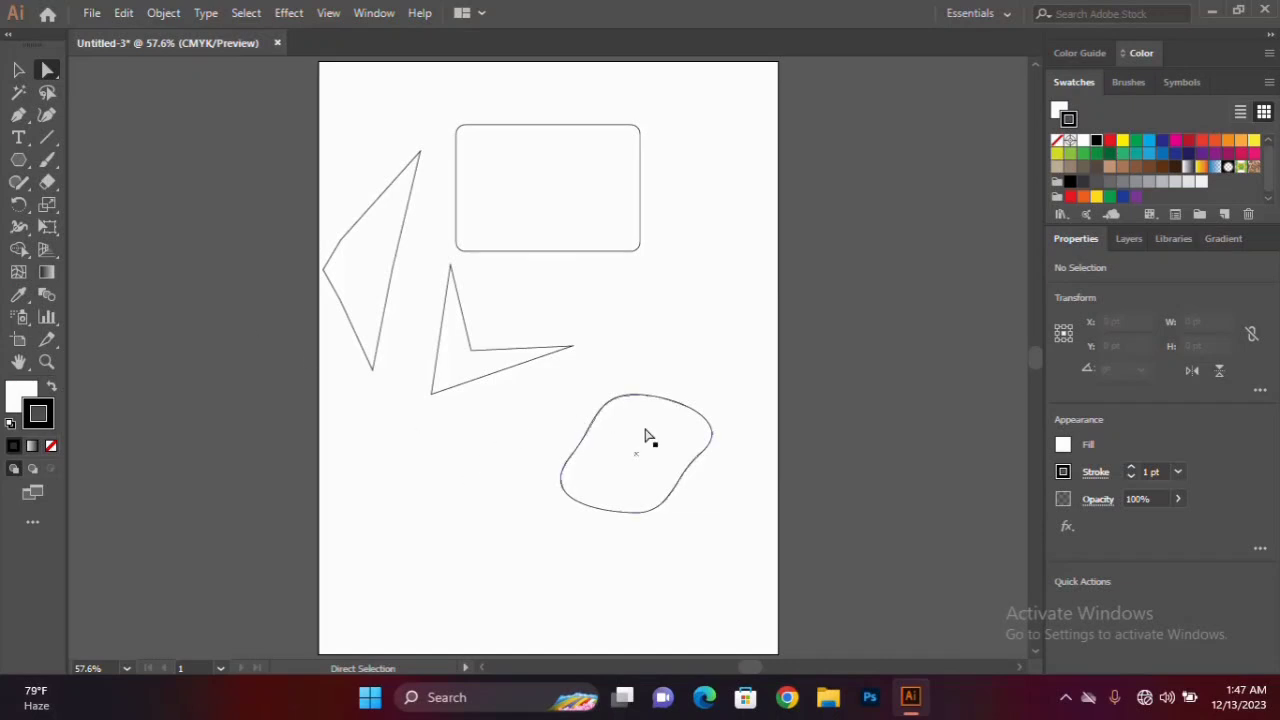
Step: Fill the reshaped ellipse with the brown swatch C 40, M 65, Y 90, K 35
click(667, 462)
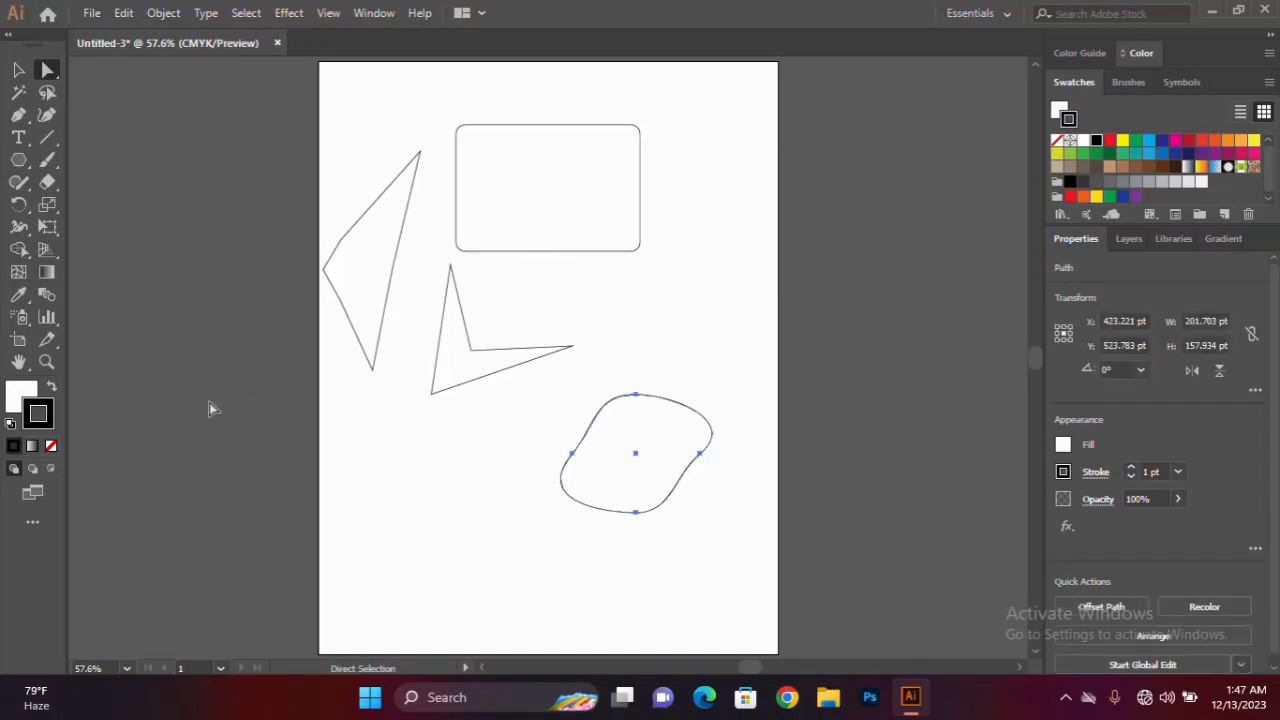
click(20, 399)
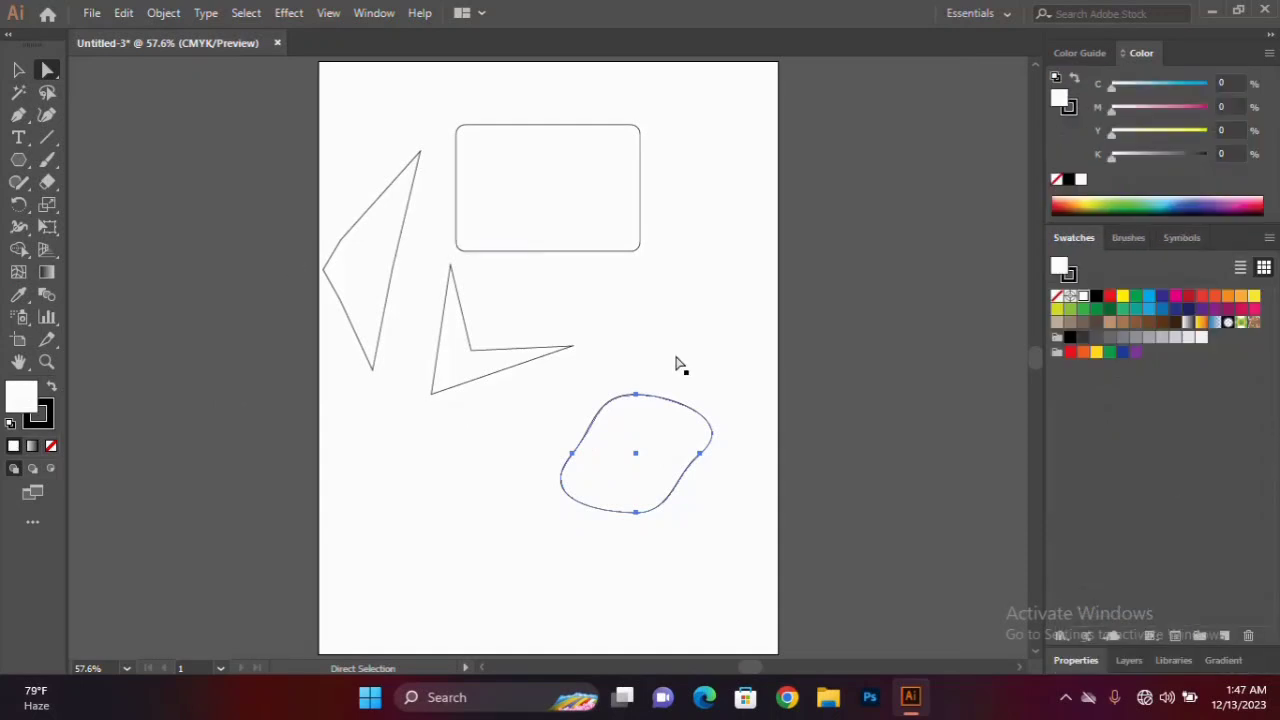
click(1149, 321)
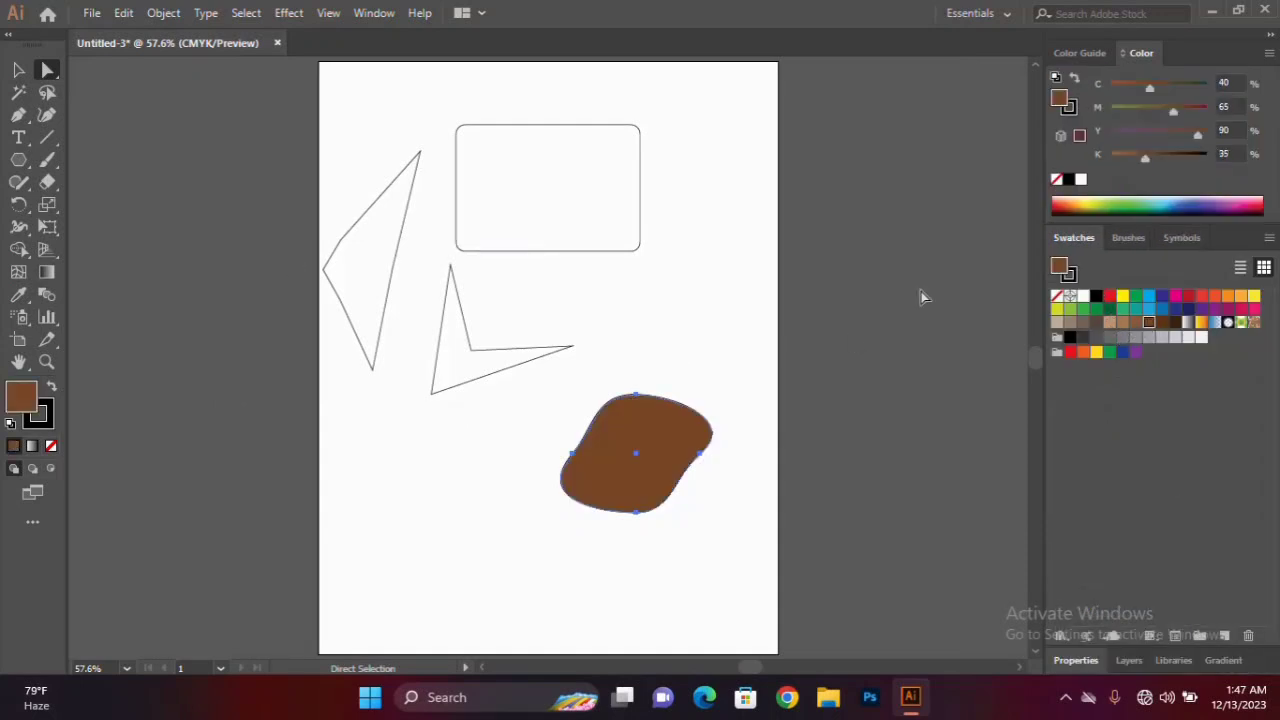
click(611, 296)
Step: Set the brown shape's stroke weight to 10 pt
click(49, 425)
click(663, 466)
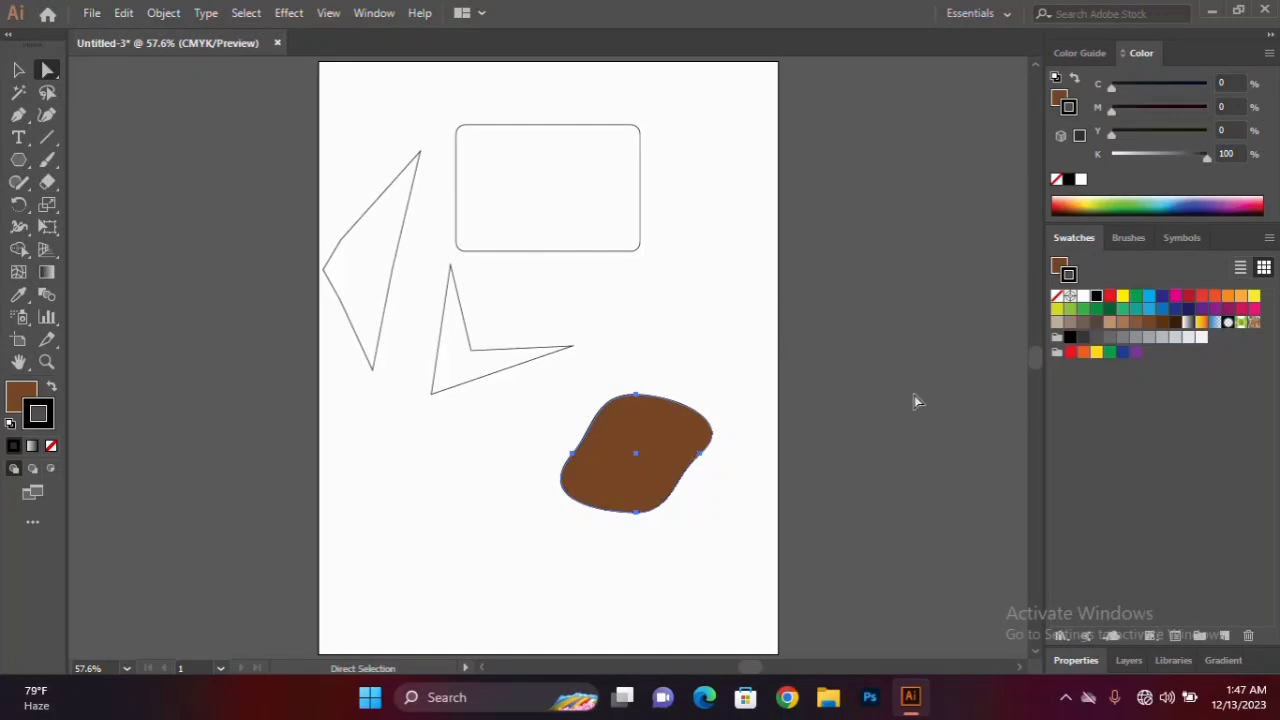
click(1071, 662)
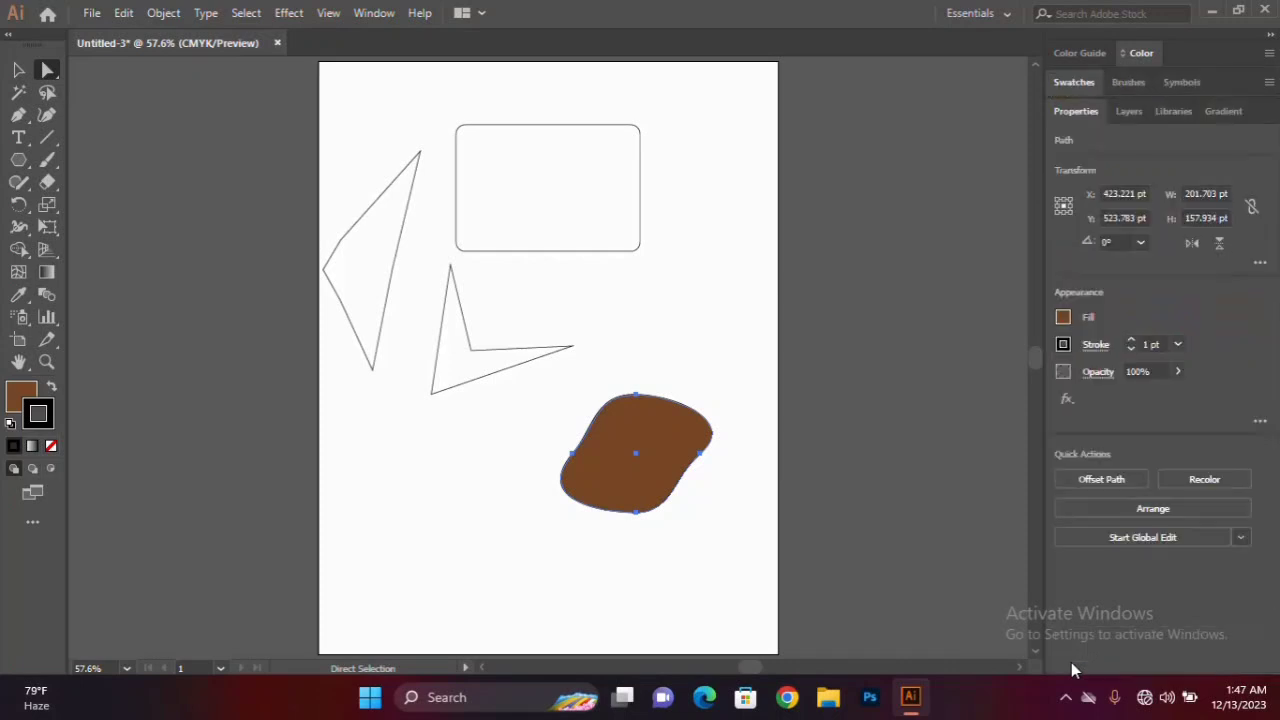
click(1176, 346)
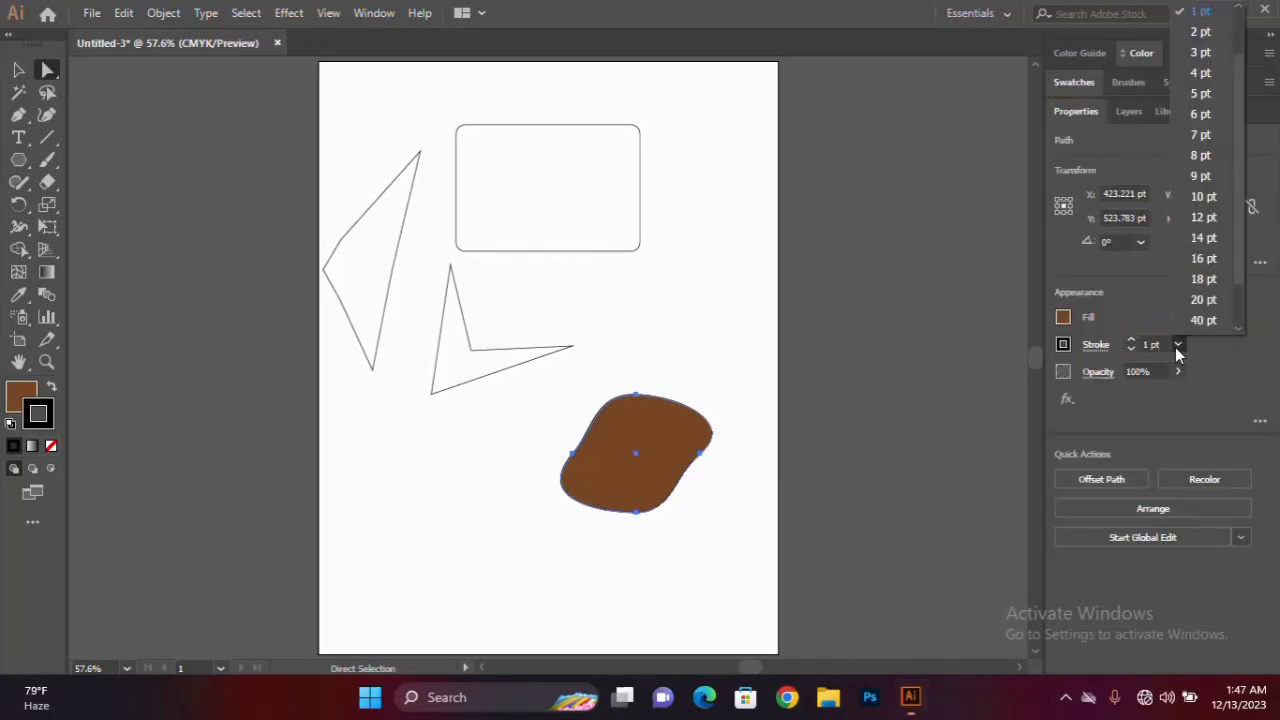
click(1212, 197)
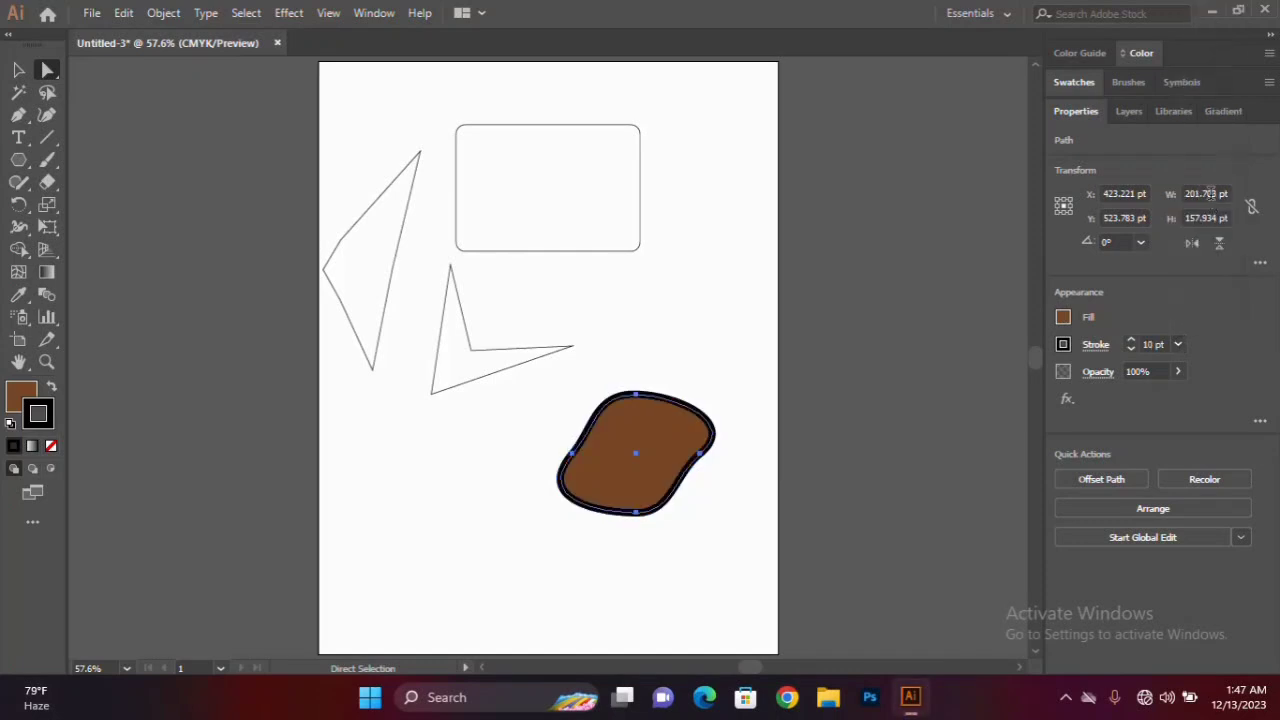
click(727, 328)
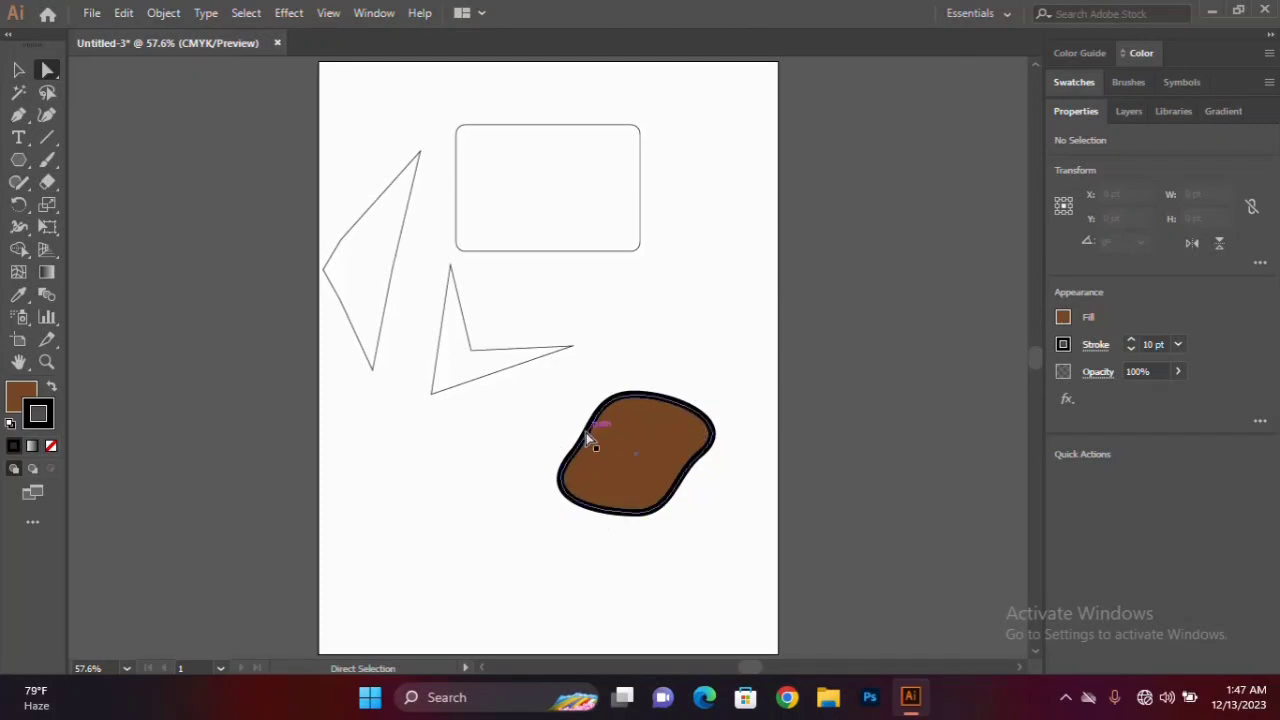
Step: Recolour the brown shape's stroke blue, about C 82, M 69, Y 0, K 0, and close the Windows Security notification
click(590, 436)
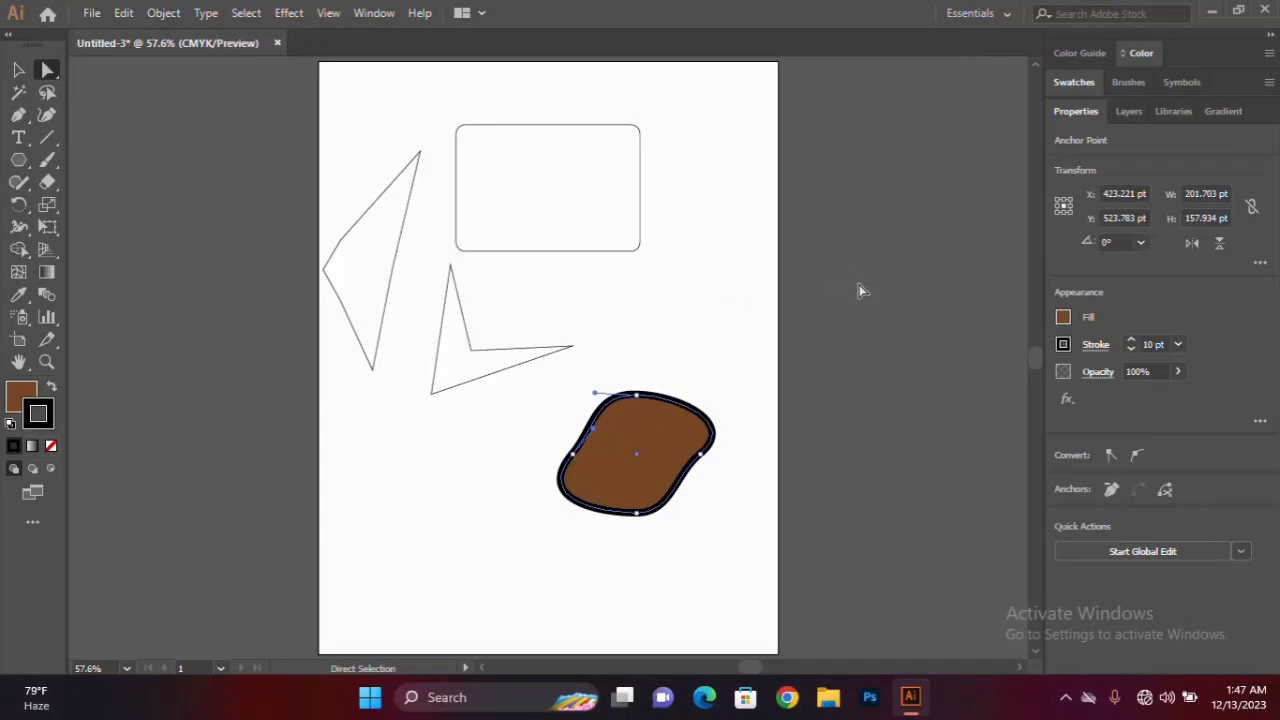
click(1064, 319)
key(Escape)
click(48, 420)
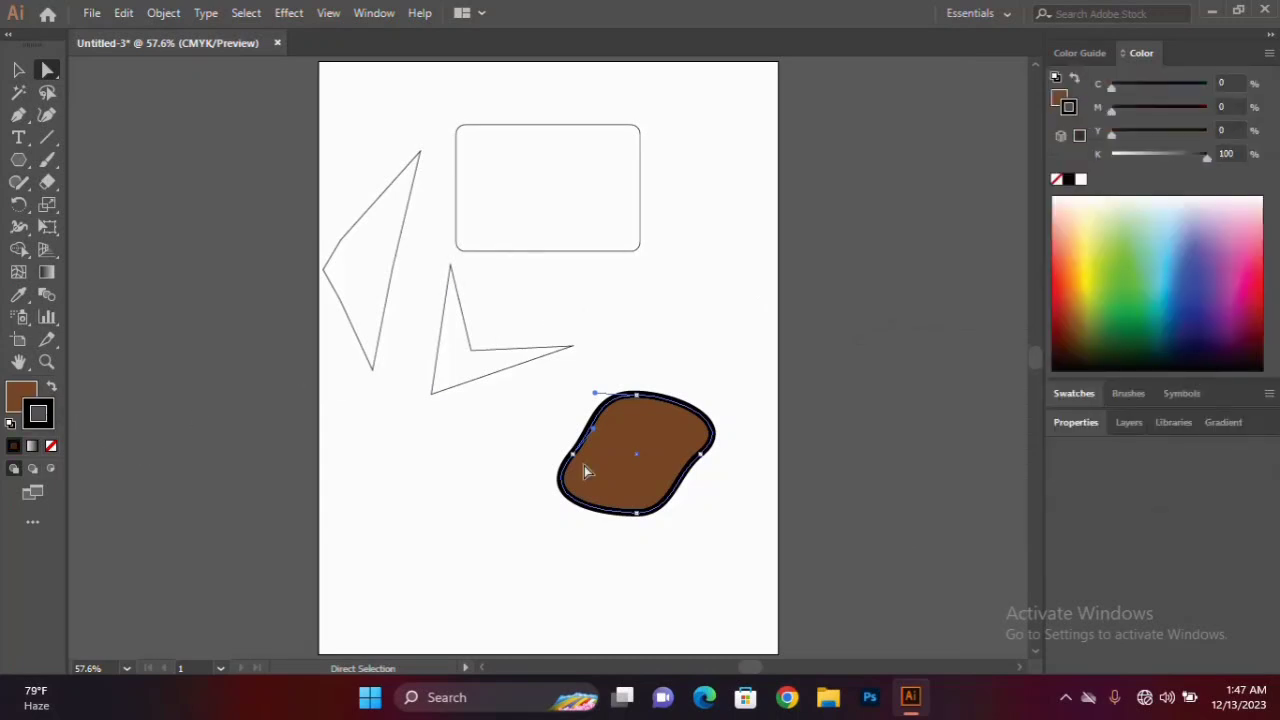
click(1193, 259)
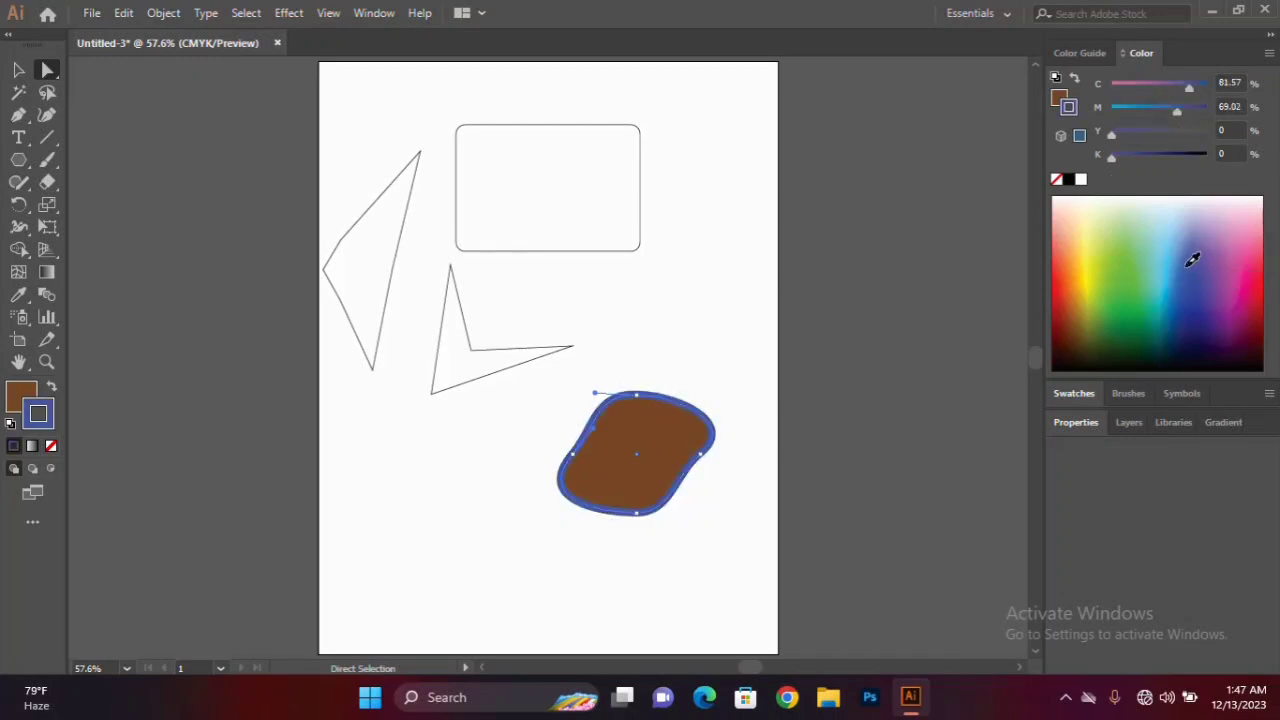
click(762, 325)
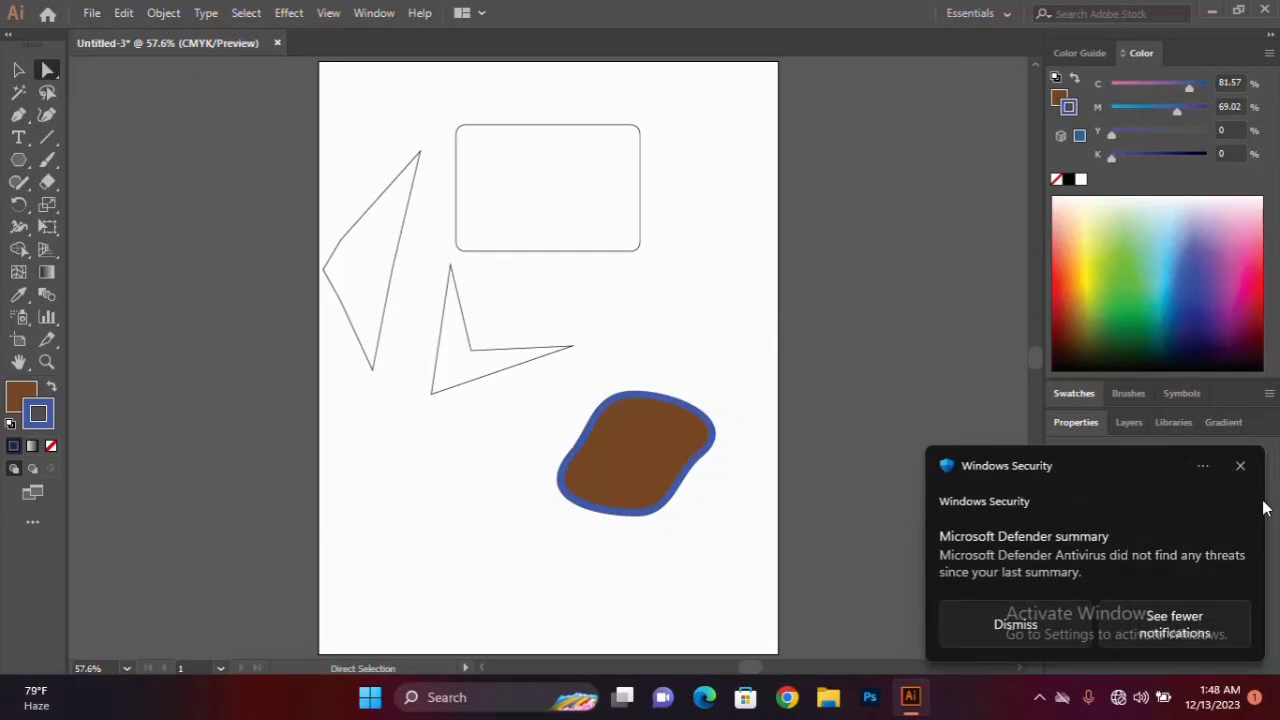
click(1241, 466)
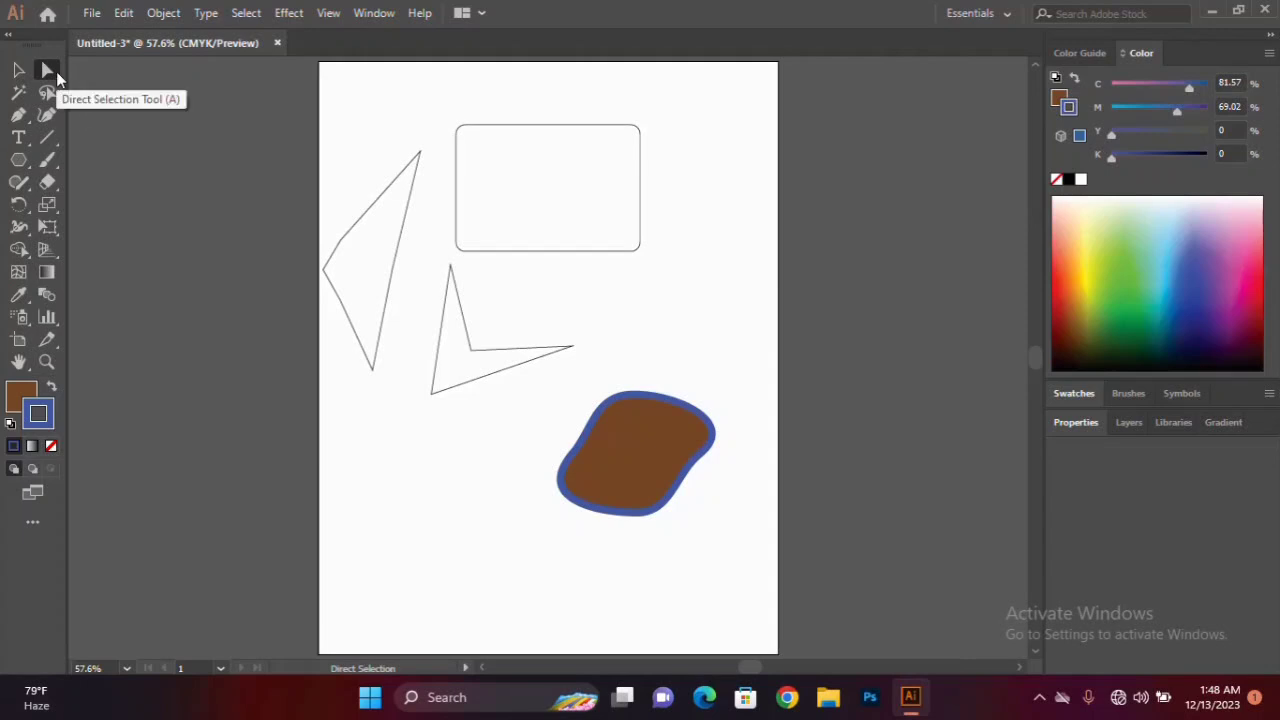
Step: Draw a tilted five-pointed star beside the brown shape, with one tip crossing the artboard's left edge
right_click(22, 161)
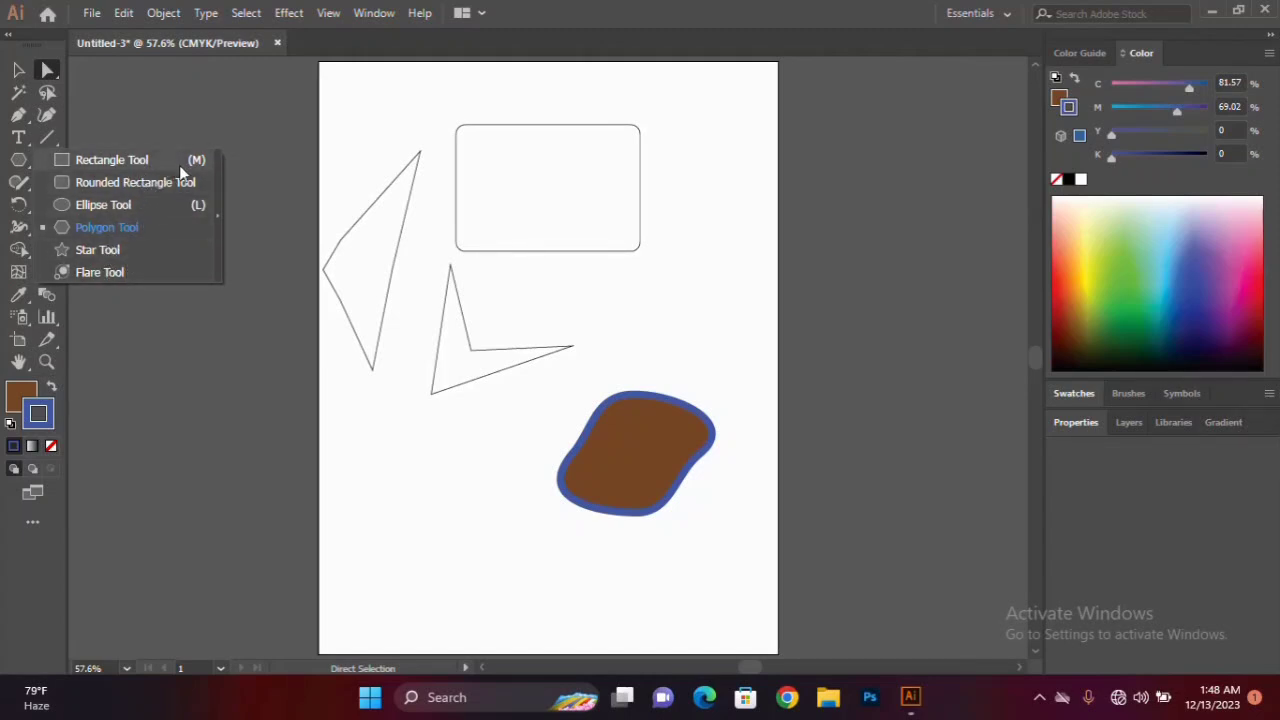
click(135, 250)
drag(391, 475, 460, 540)
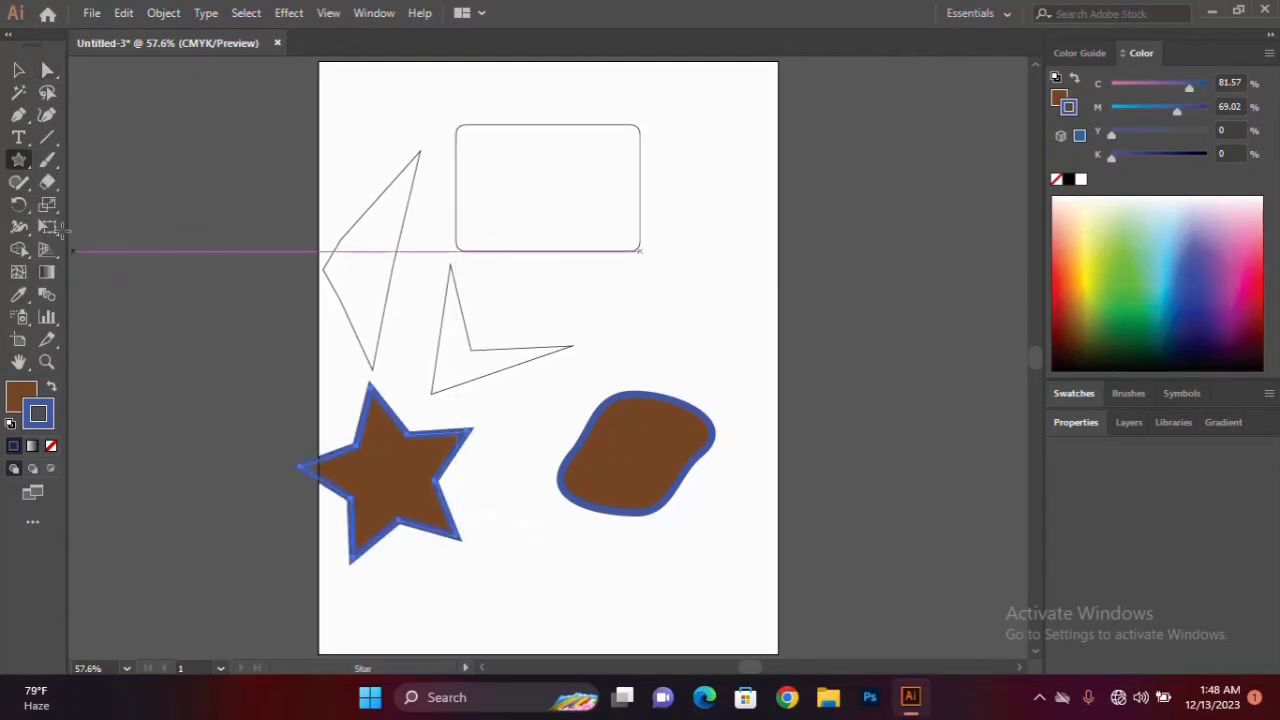
Step: Draw a flare between the rounded rectangle and the brown shape, leaving nothing selected
click(18, 159)
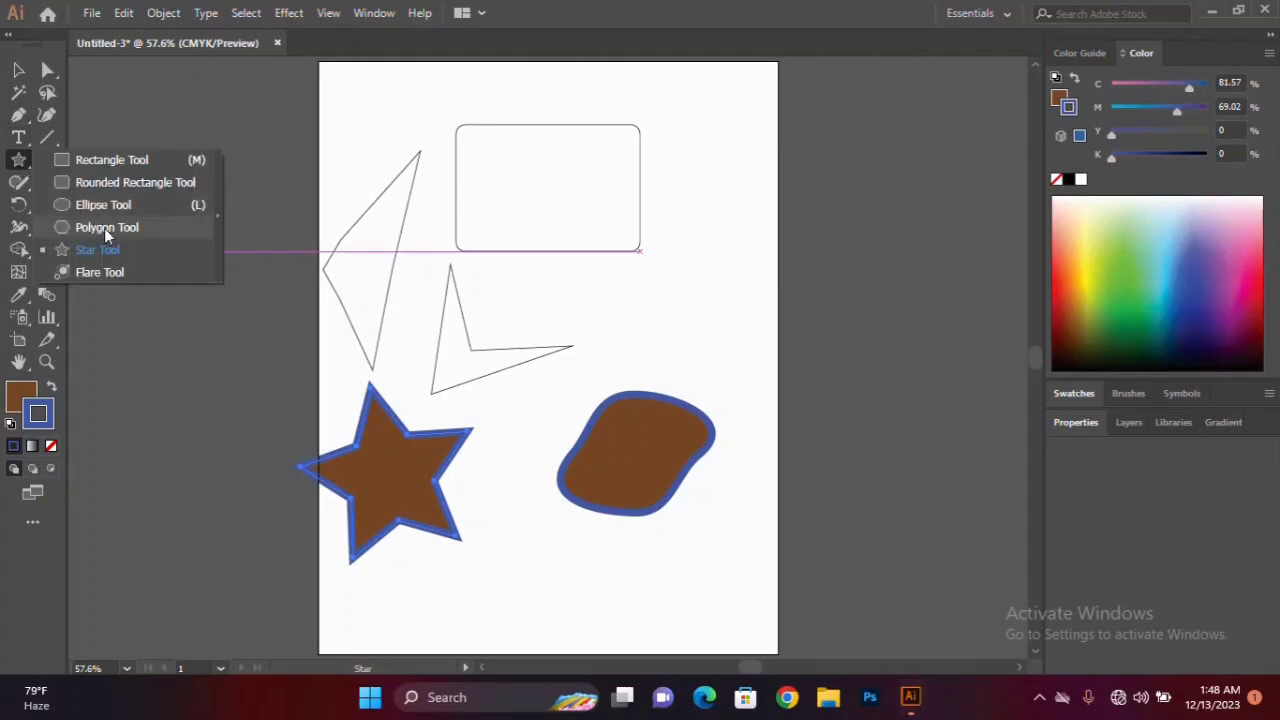
click(100, 272)
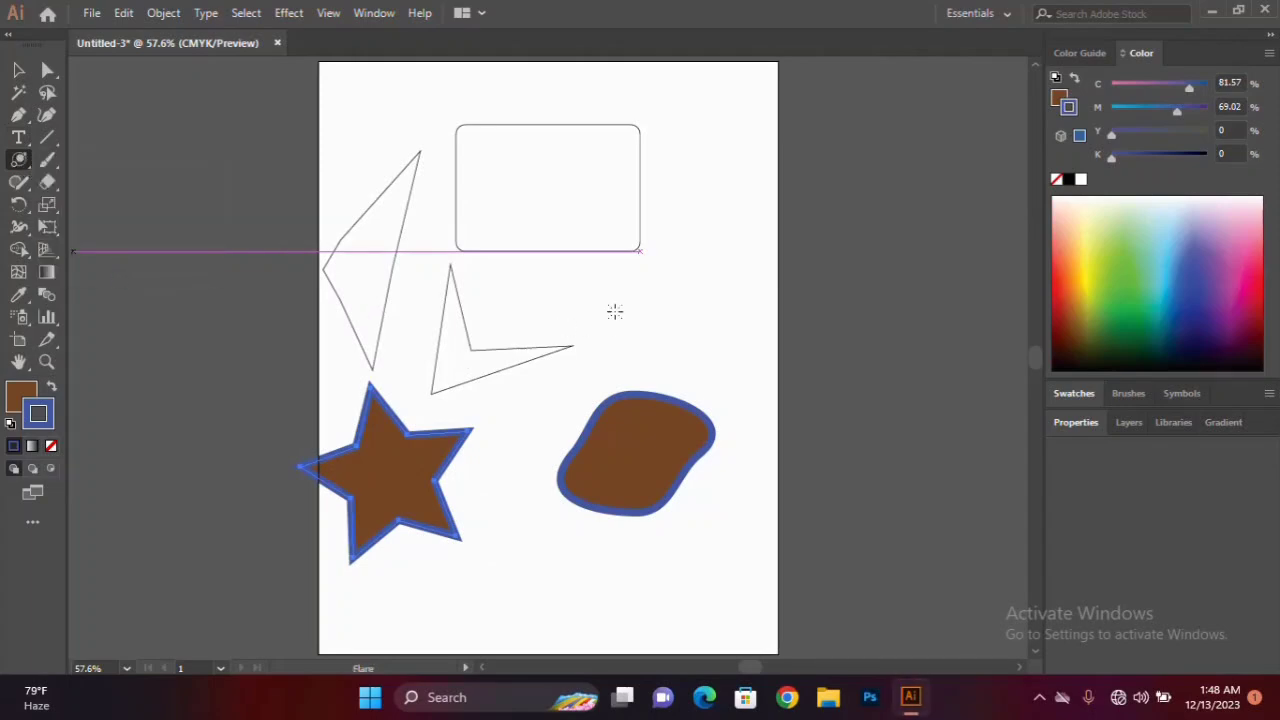
drag(623, 301, 640, 334)
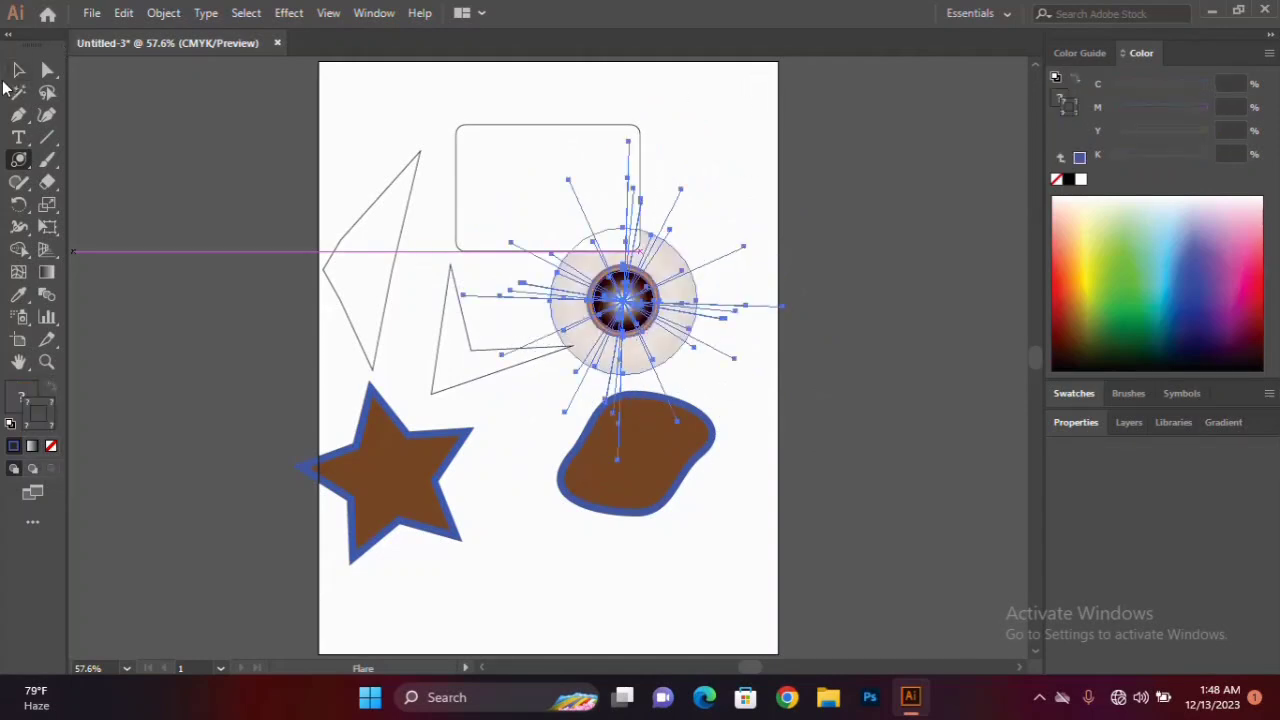
click(18, 69)
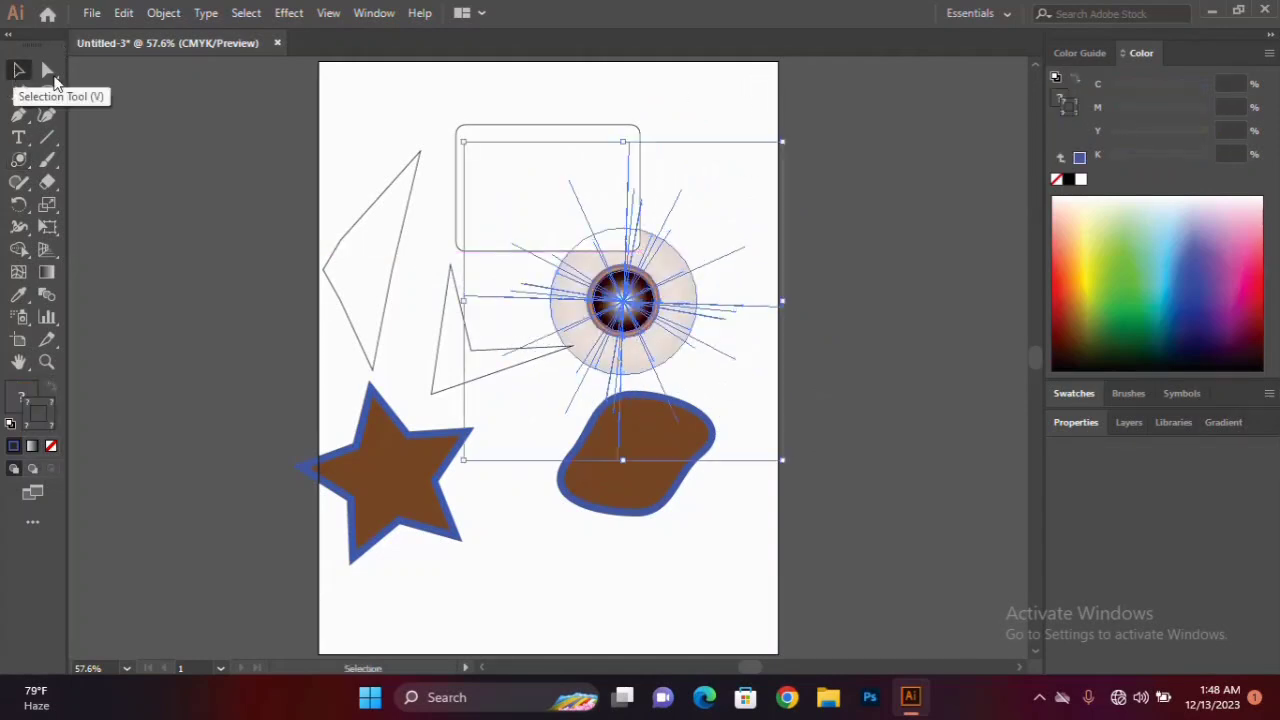
click(521, 85)
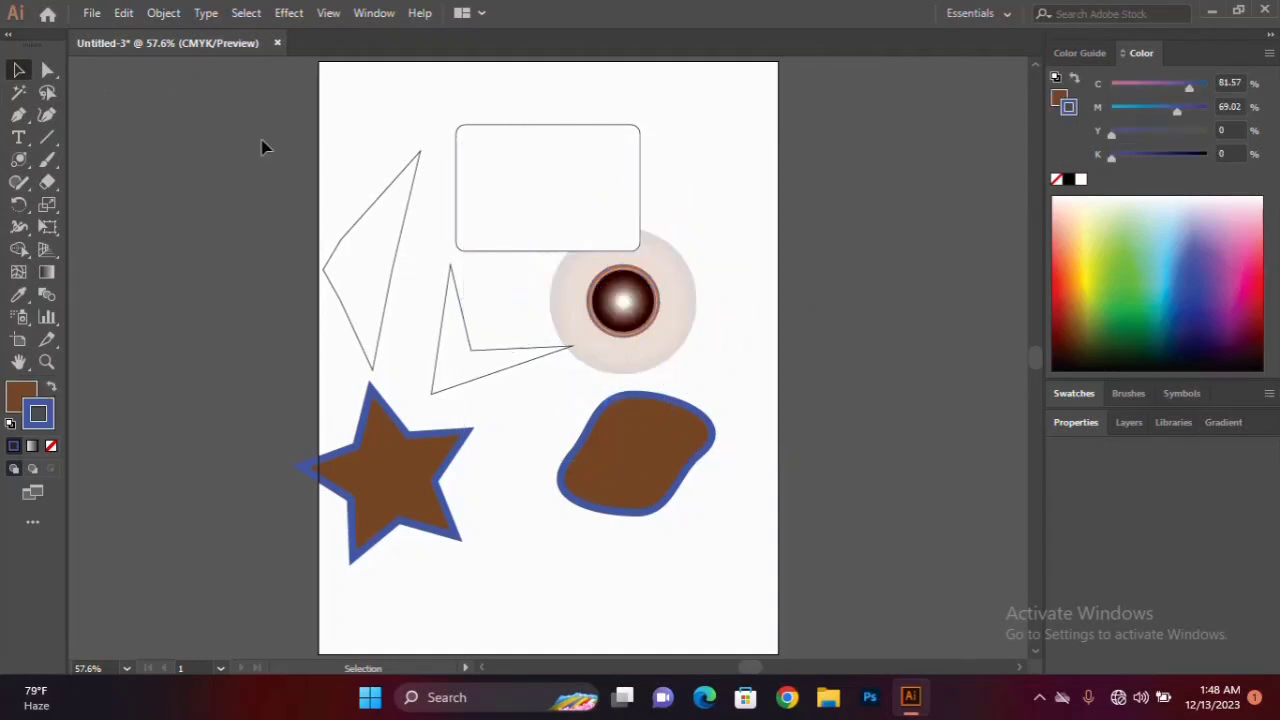